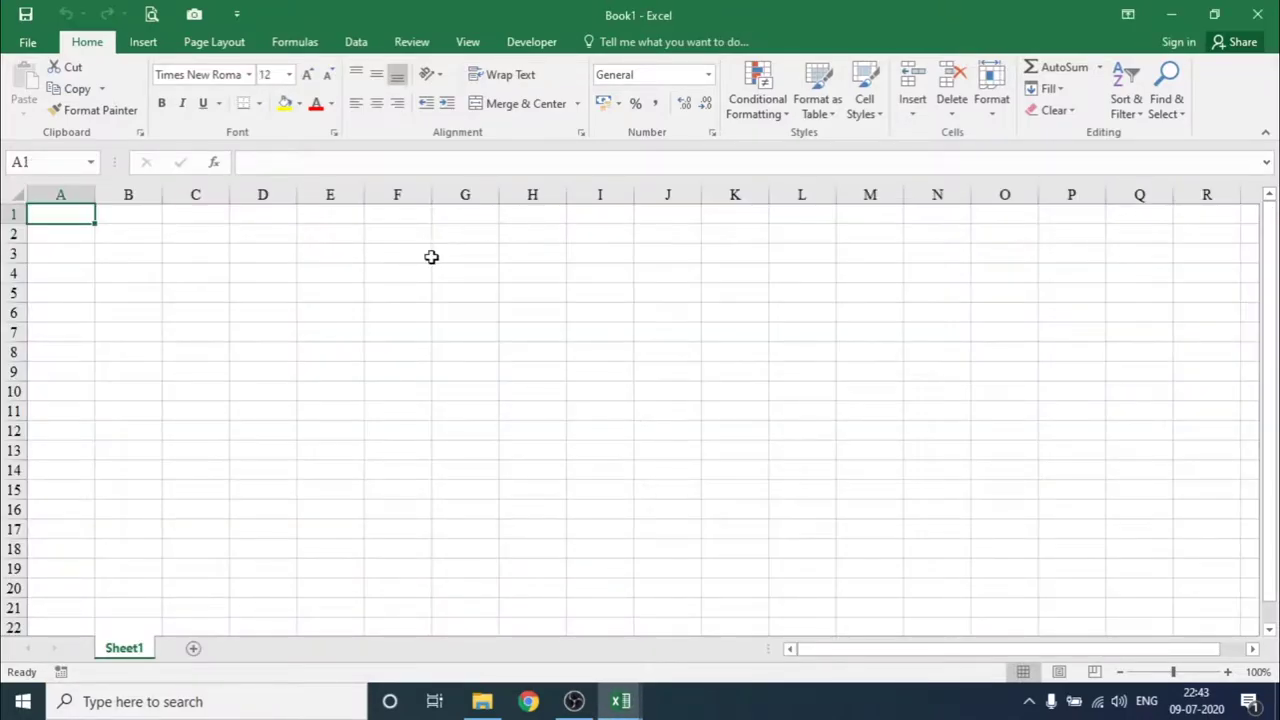
In Book1, insert a blank worksheet, Sheet2, before Sheet1 using the Insert dialog.
click(428, 257)
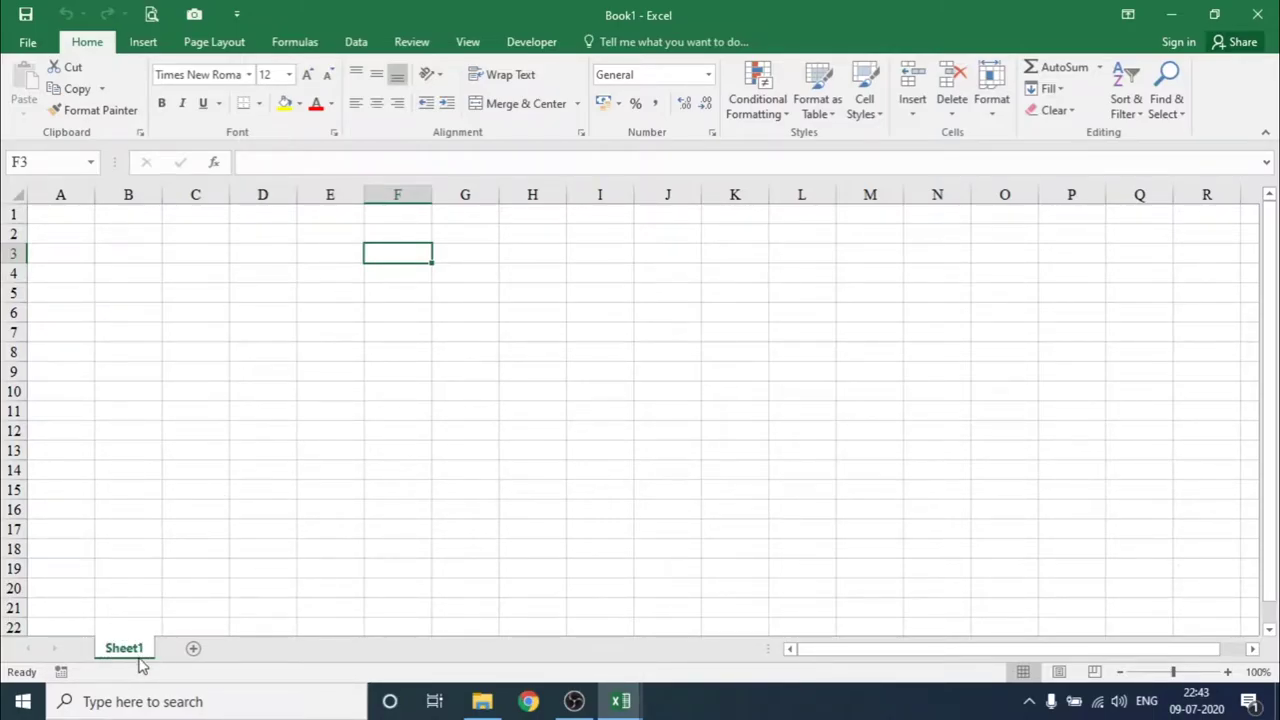
right_click(126, 648)
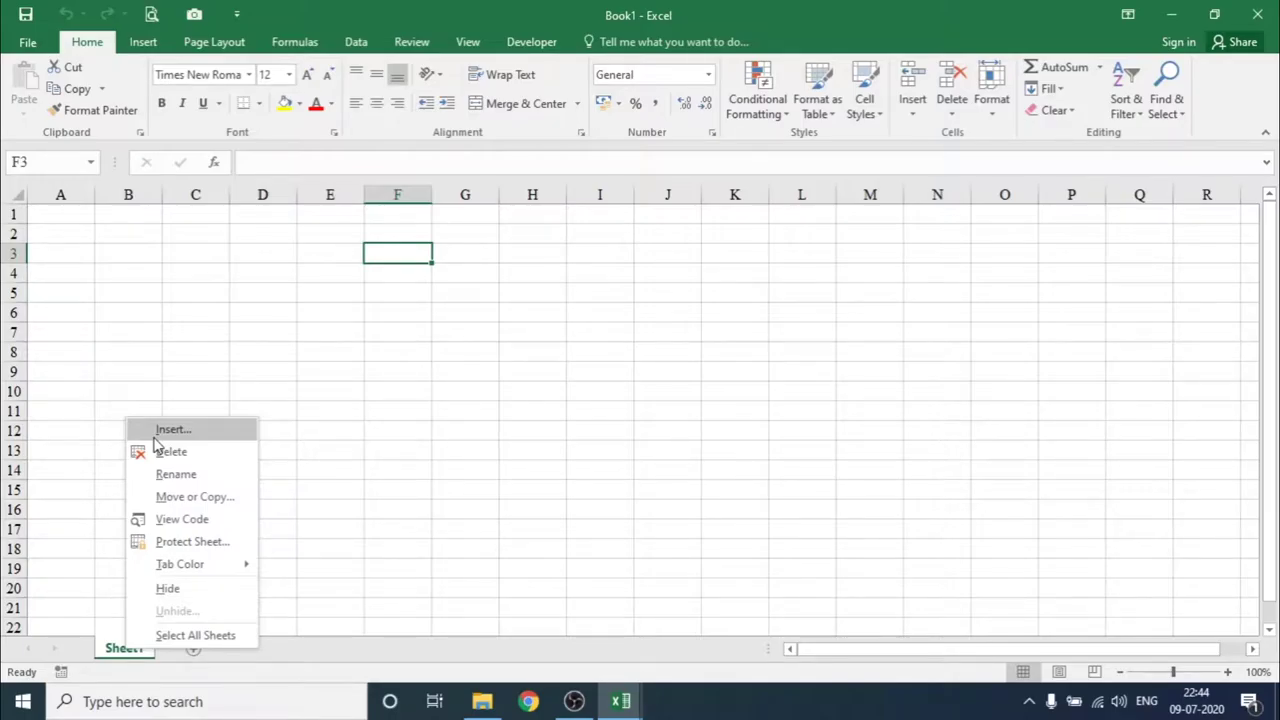
click(155, 436)
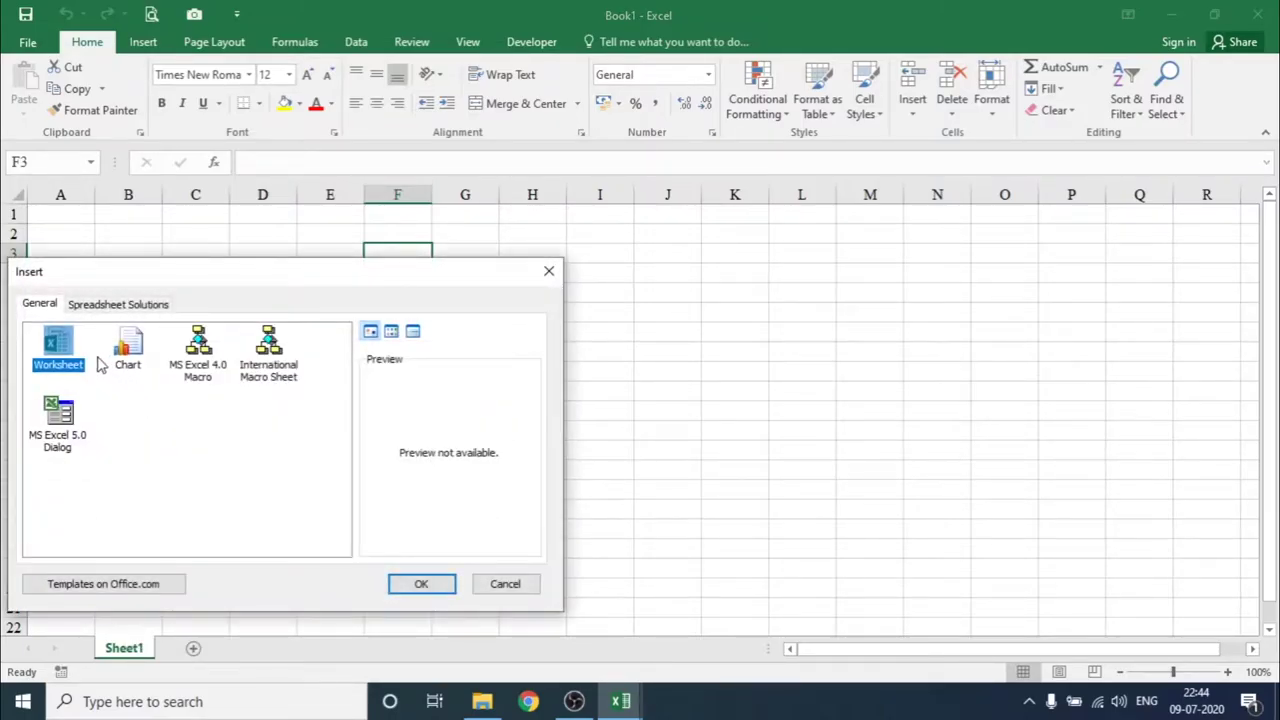
drag(265, 273, 333, 241)
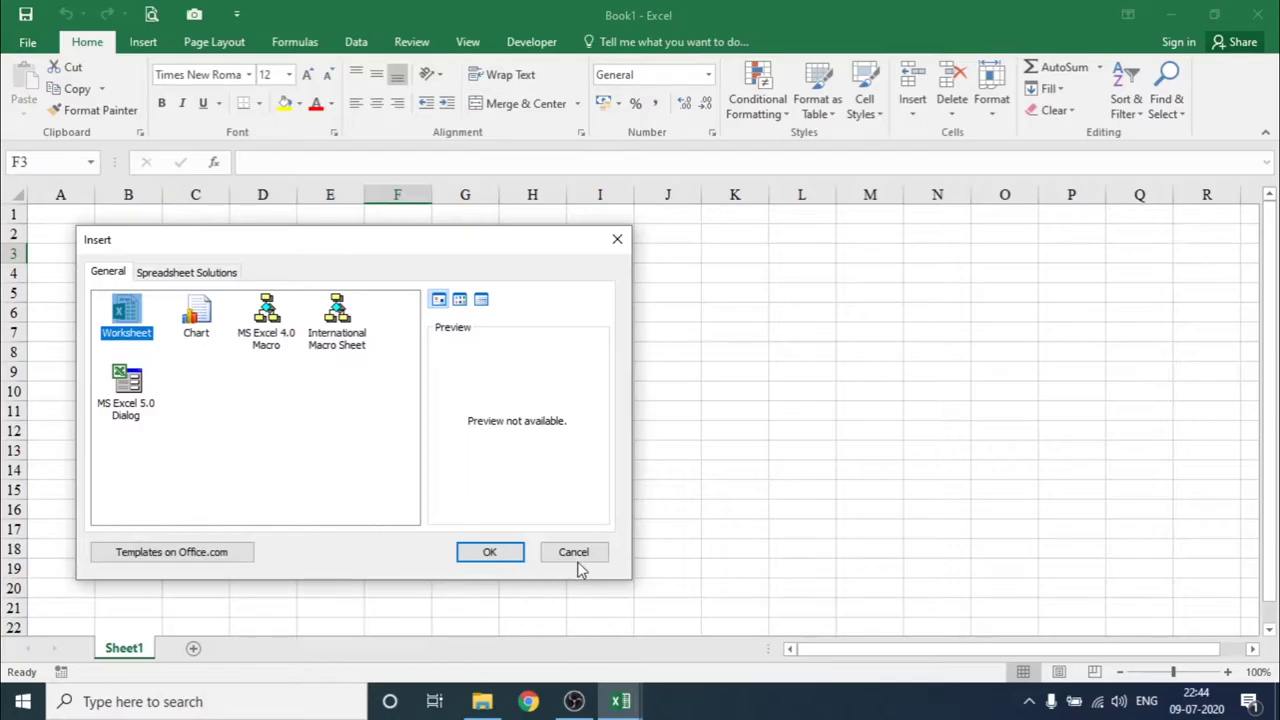
click(476, 558)
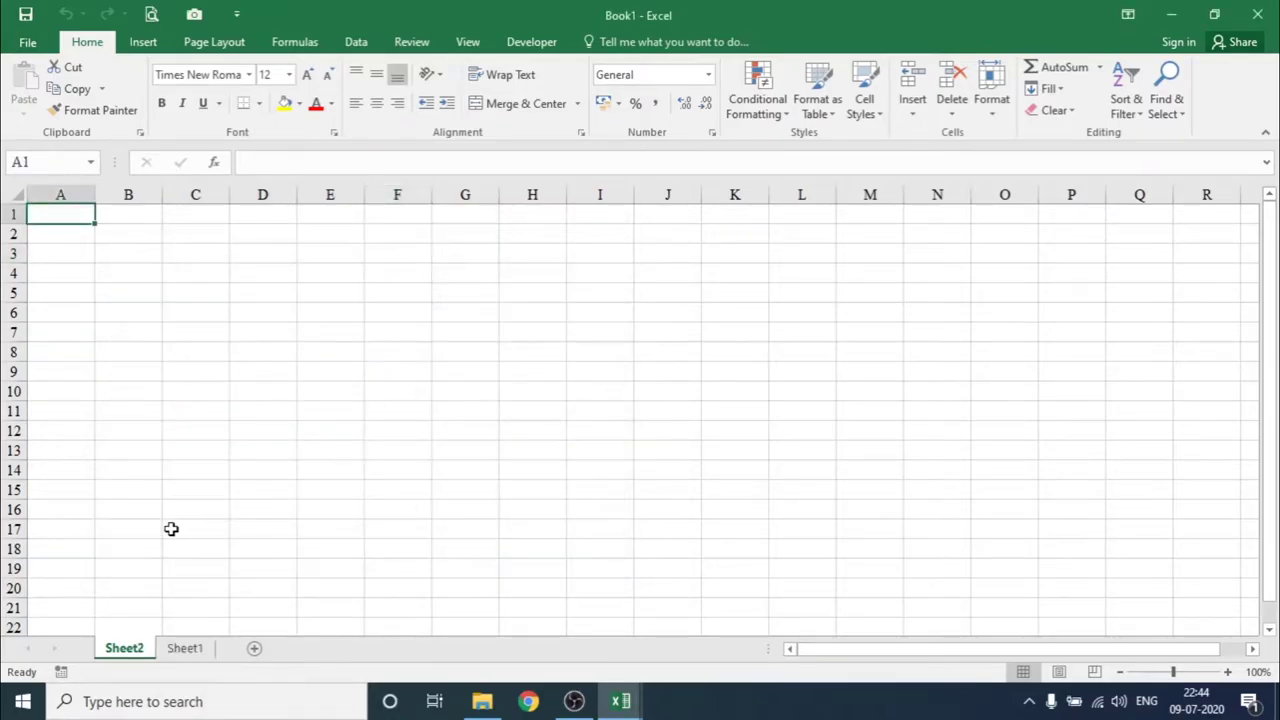
Rename the Sheet2 tab to Data01.
mouse_move(115, 650)
mouse_down()
mouse_move(133, 633)
mouse_move(143, 652)
mouse_up()
double_click(143, 648)
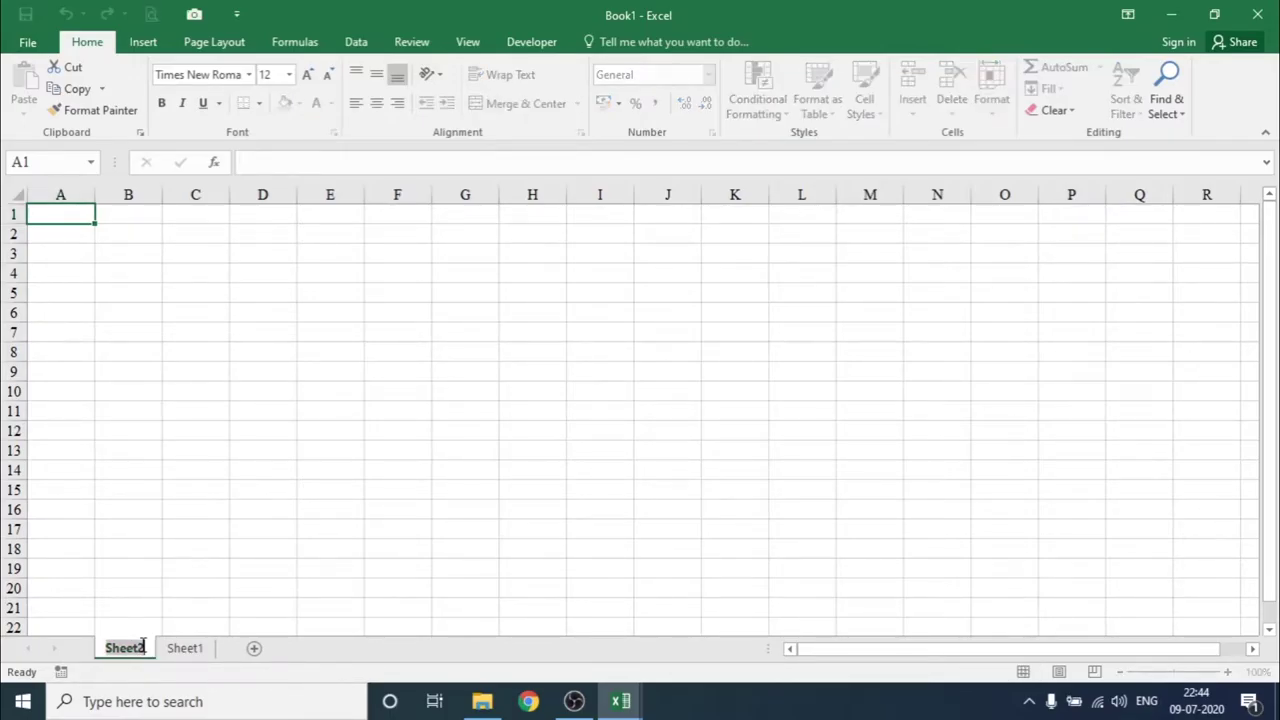
text(Data)
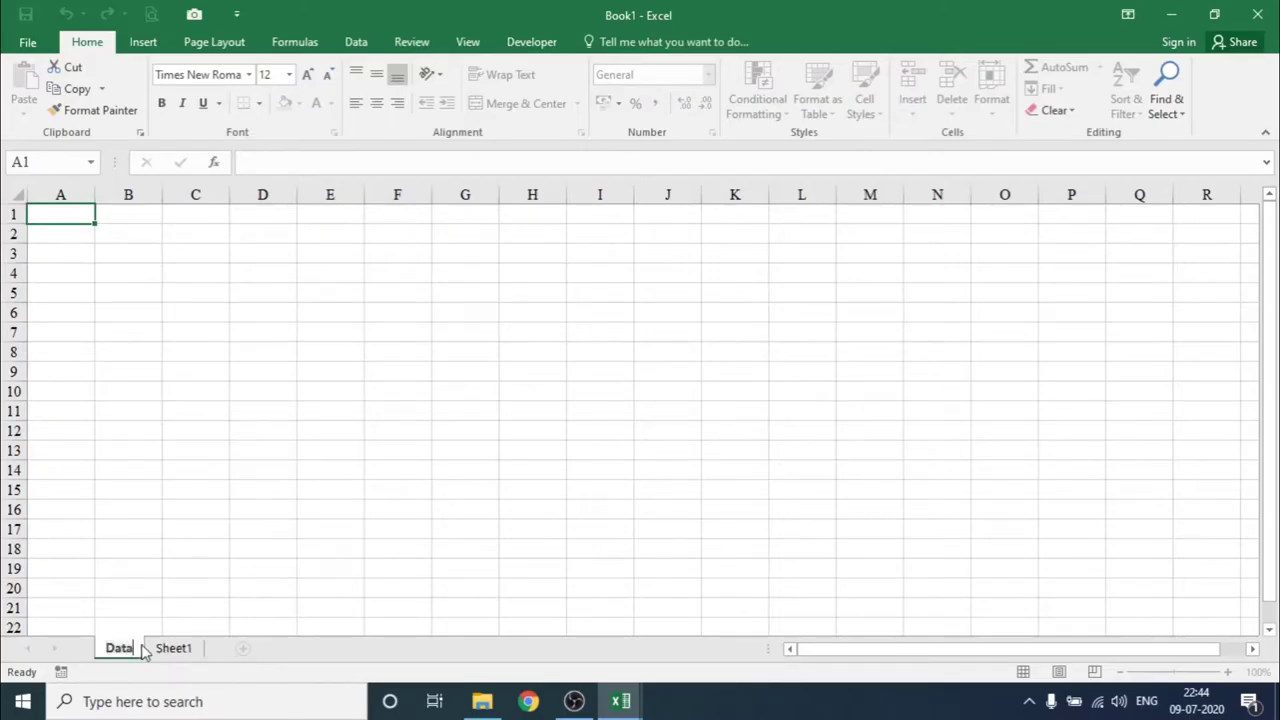
key(Return)
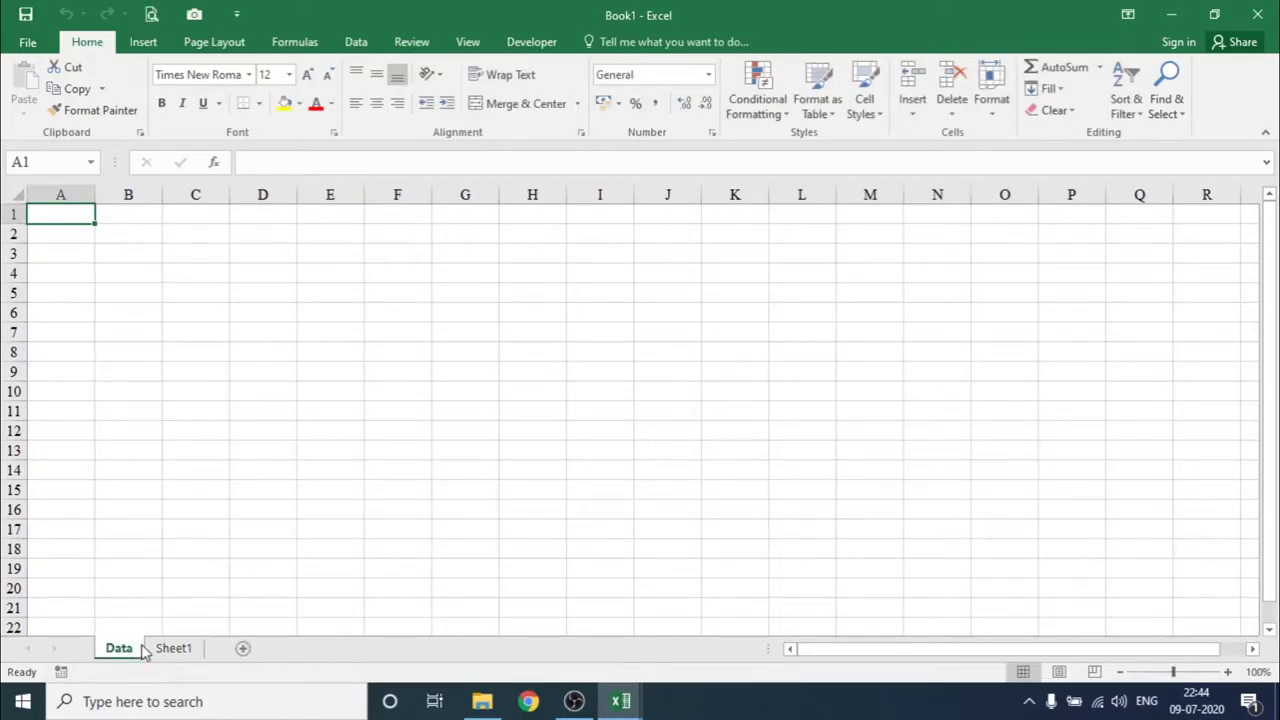
double_click(120, 649)
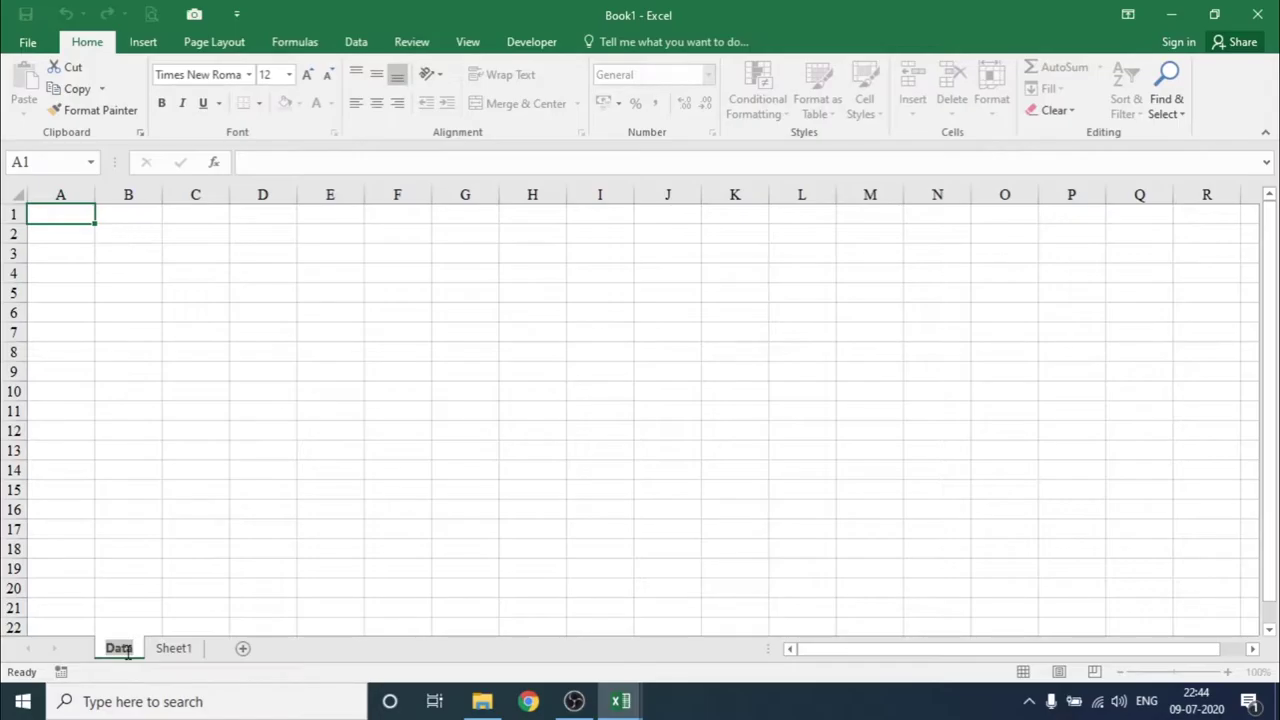
click(127, 649)
text(01)
key(Return)
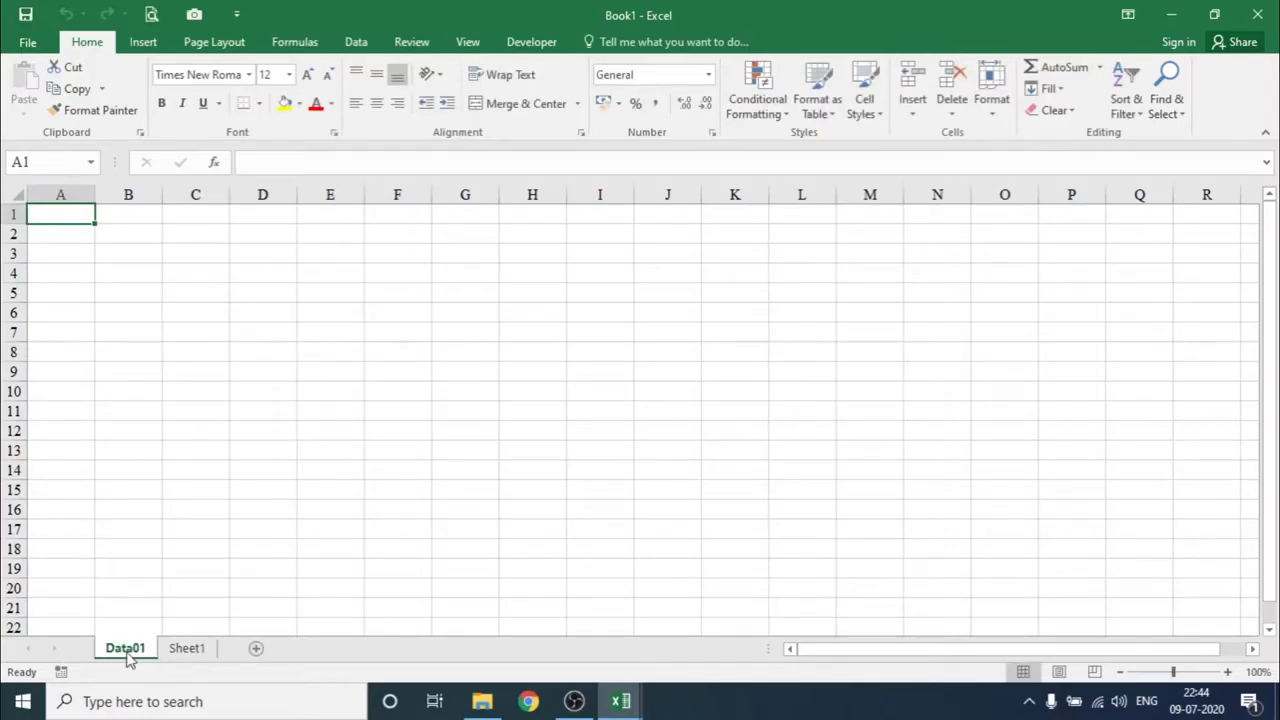
Rename the Sheet1 tab to Data, then bring up Data01's tab options.
double_click(177, 648)
text(Data)
key(Return)
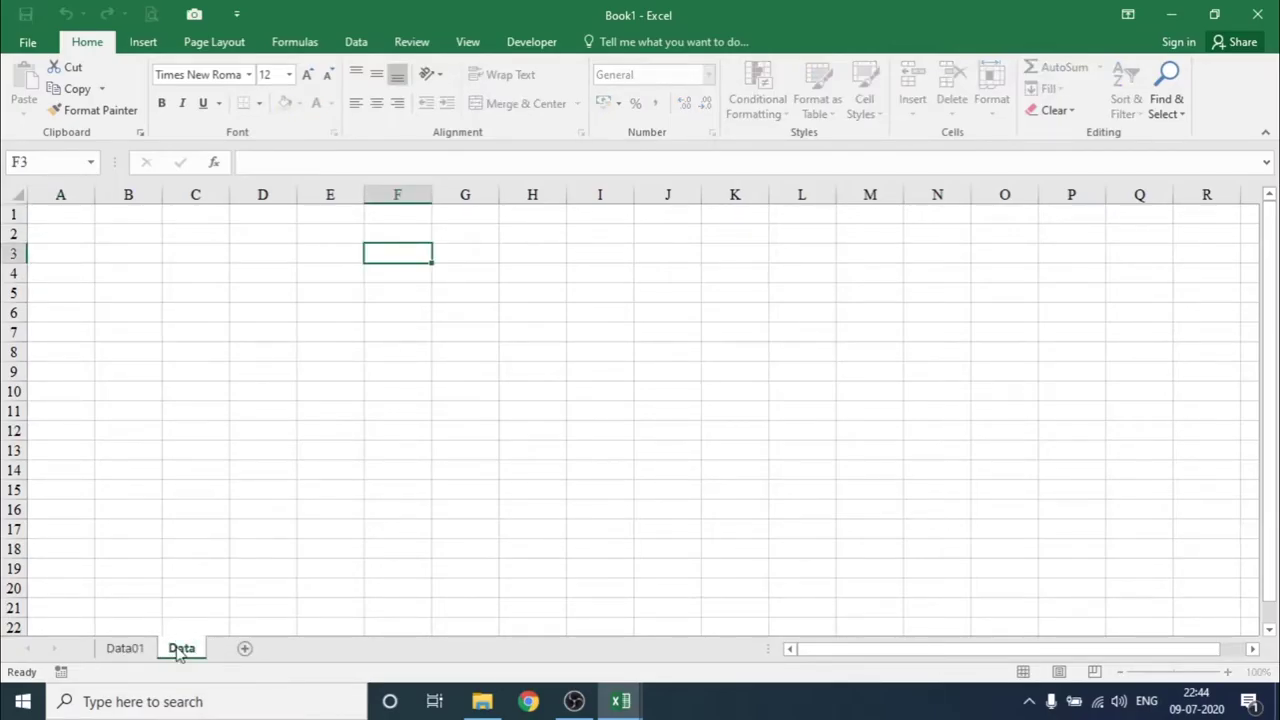
click(130, 650)
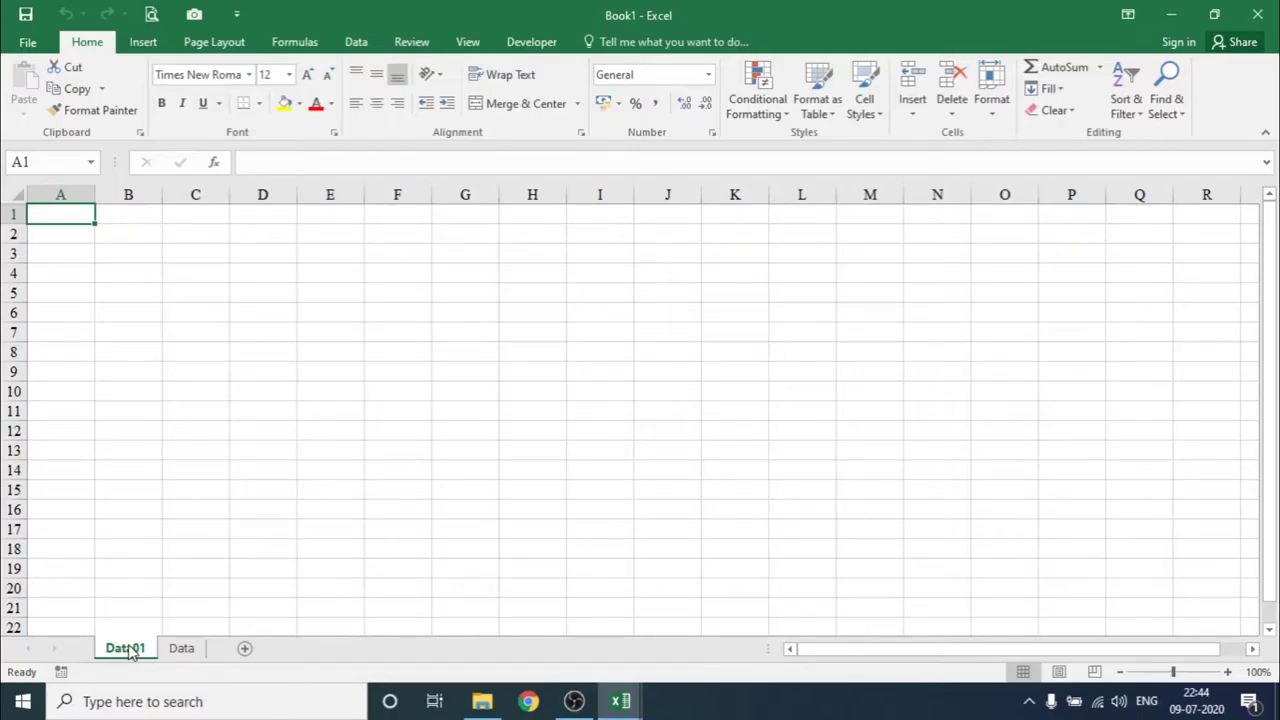
right_click(130, 652)
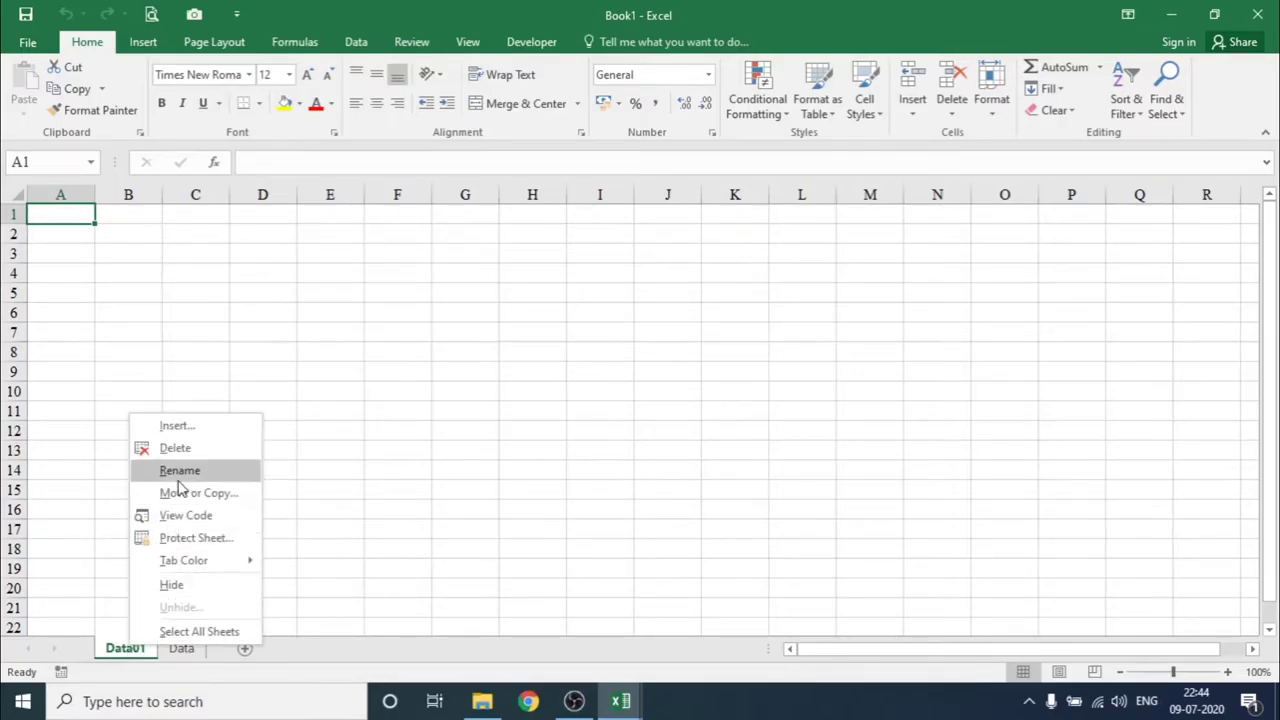
right_click(126, 651)
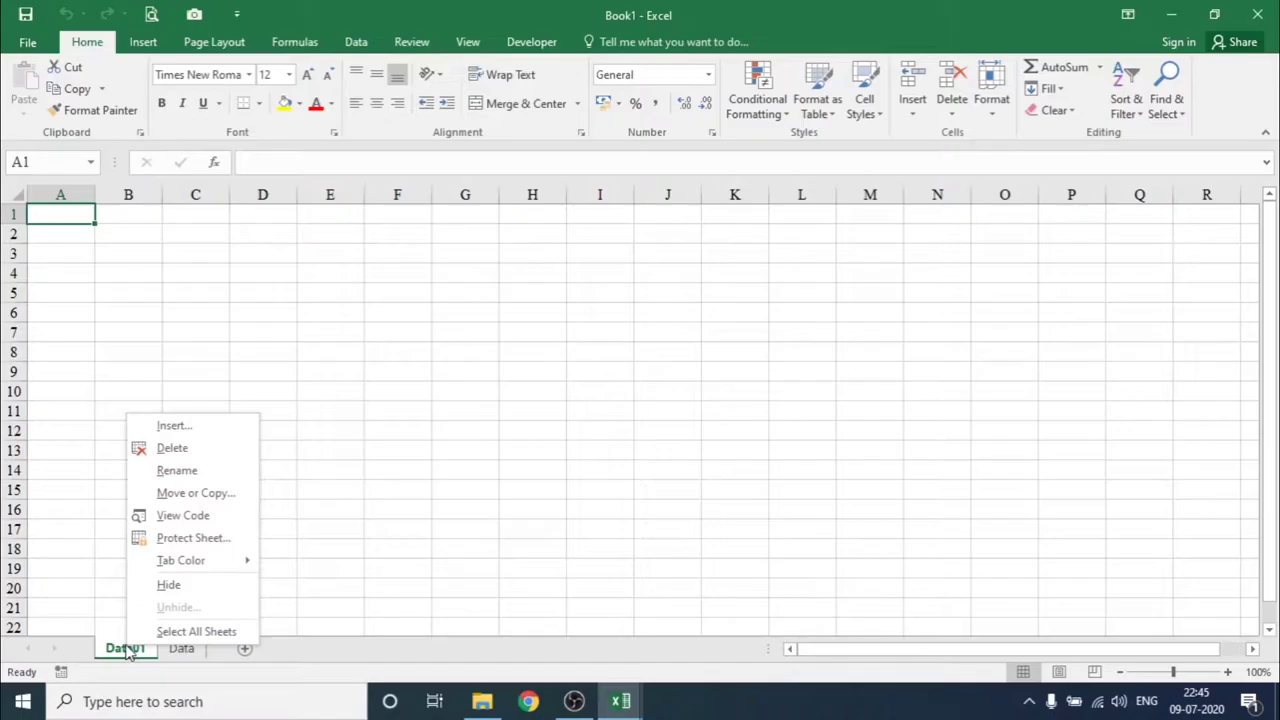
click(173, 476)
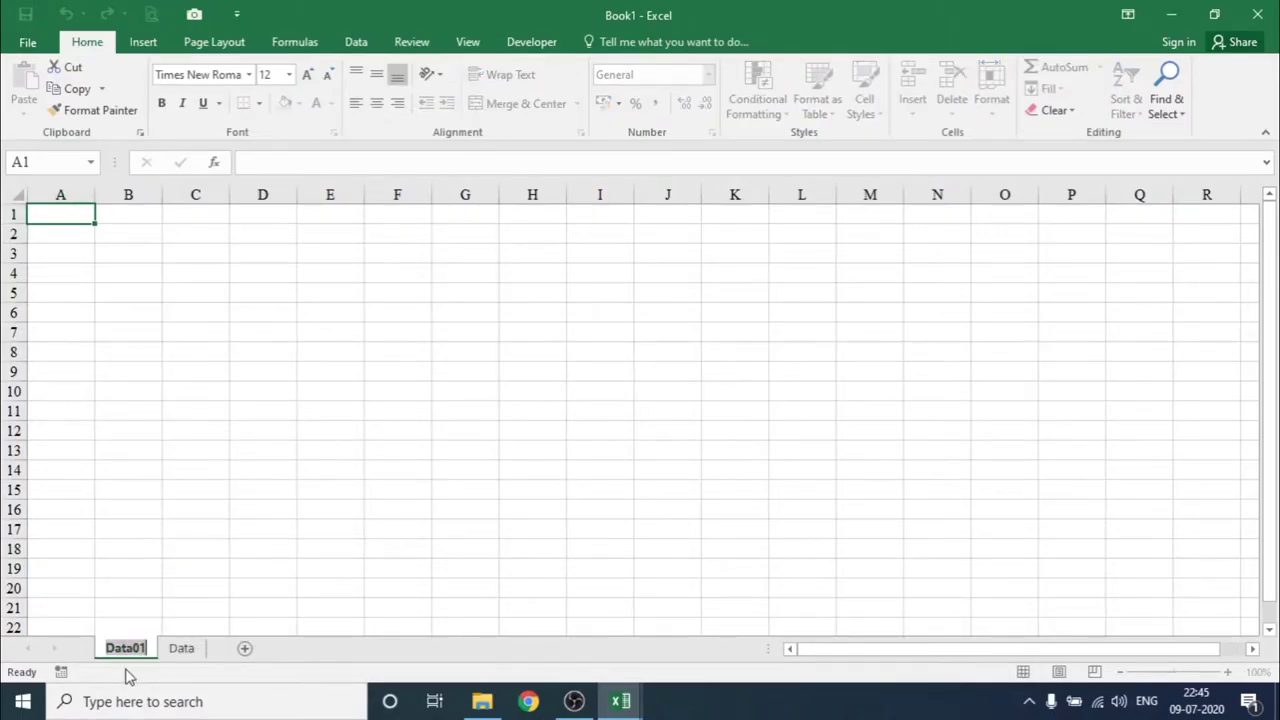
text(Dash)
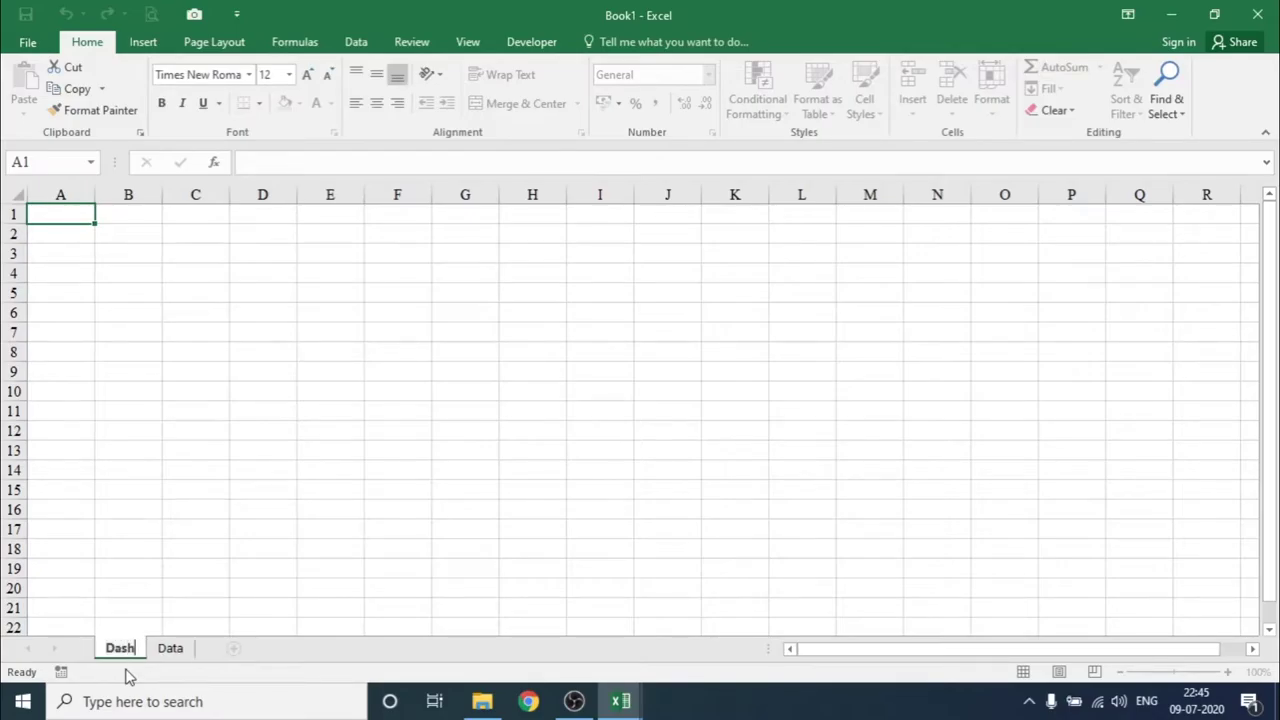
text(board)
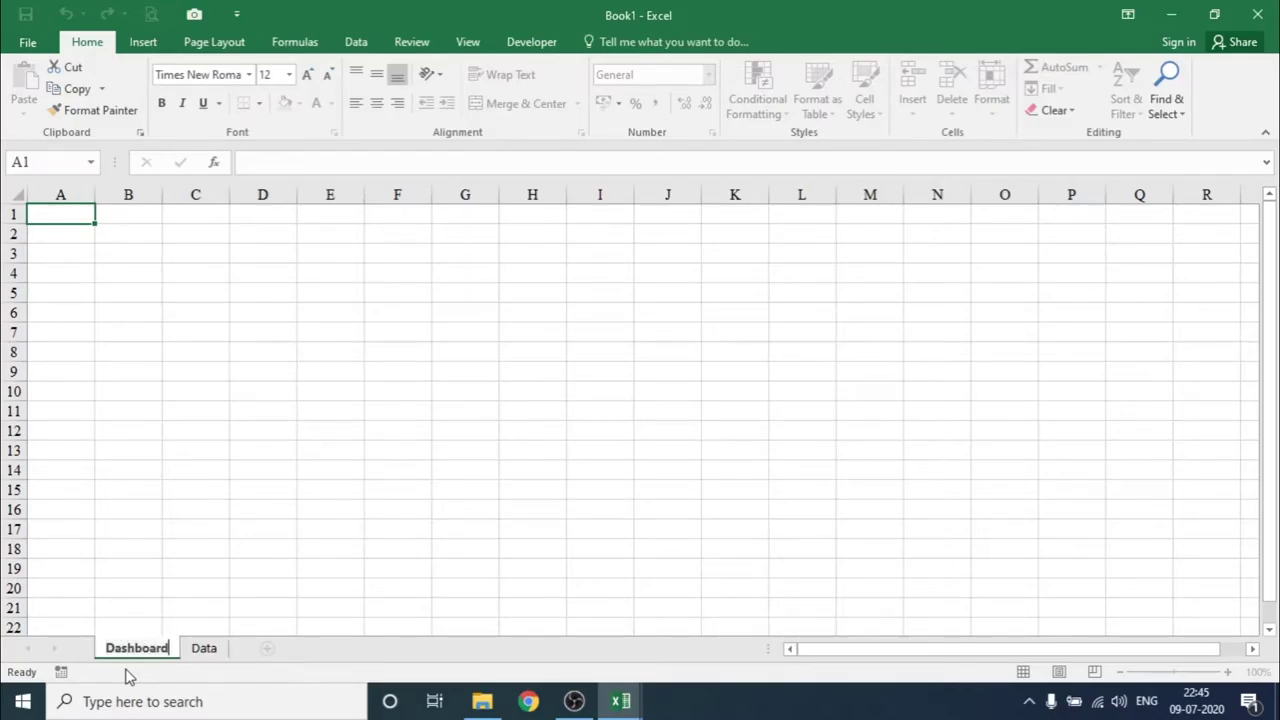
key(Return)
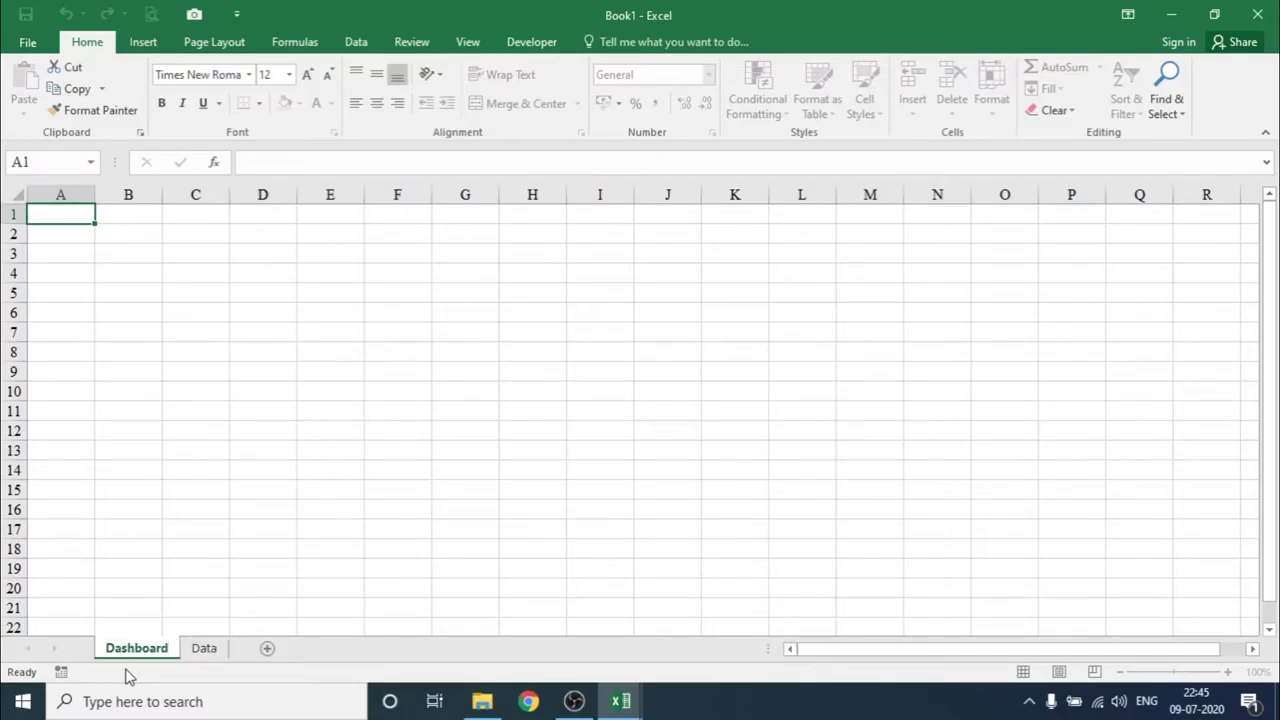
double_click(131, 649)
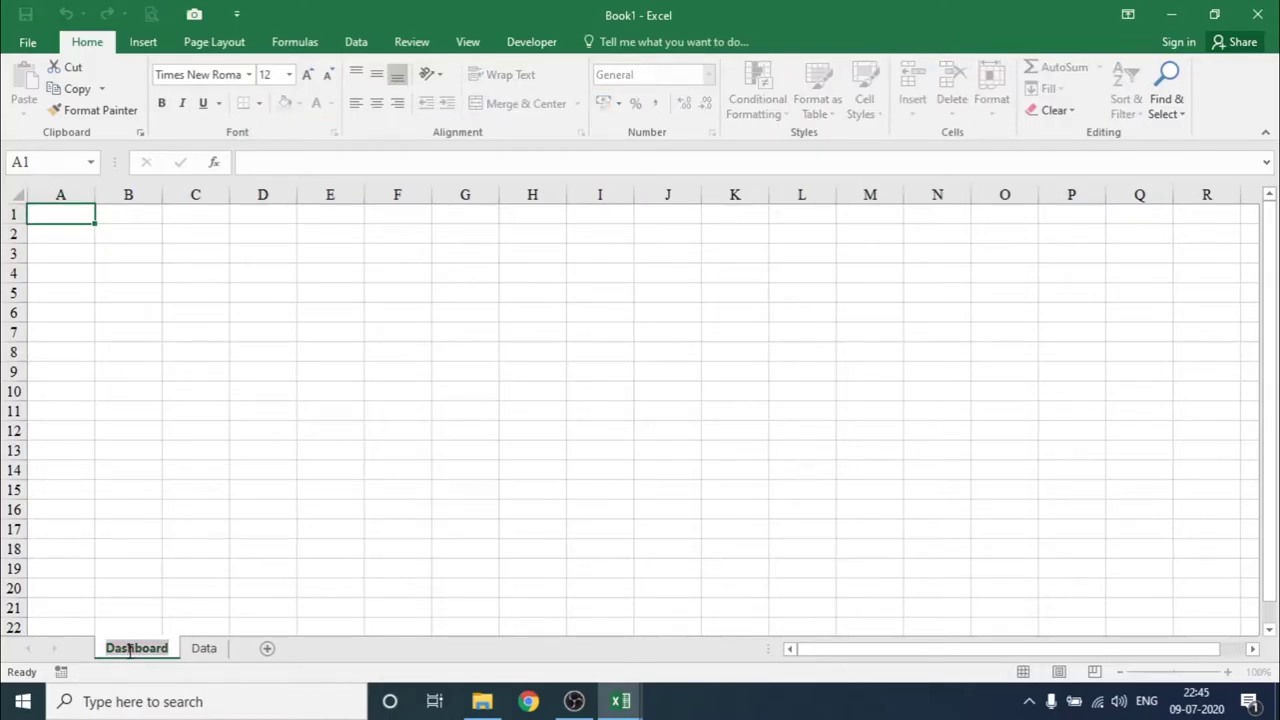
text(Data)
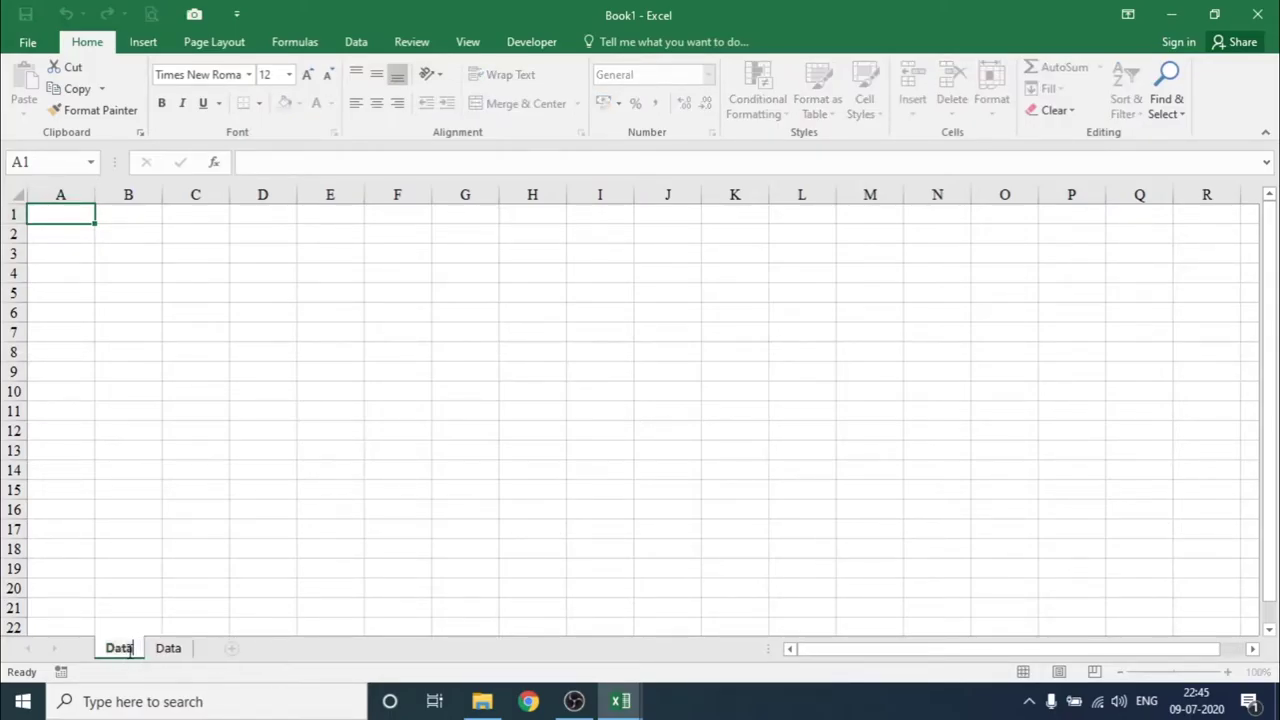
text(01)
key(Return)
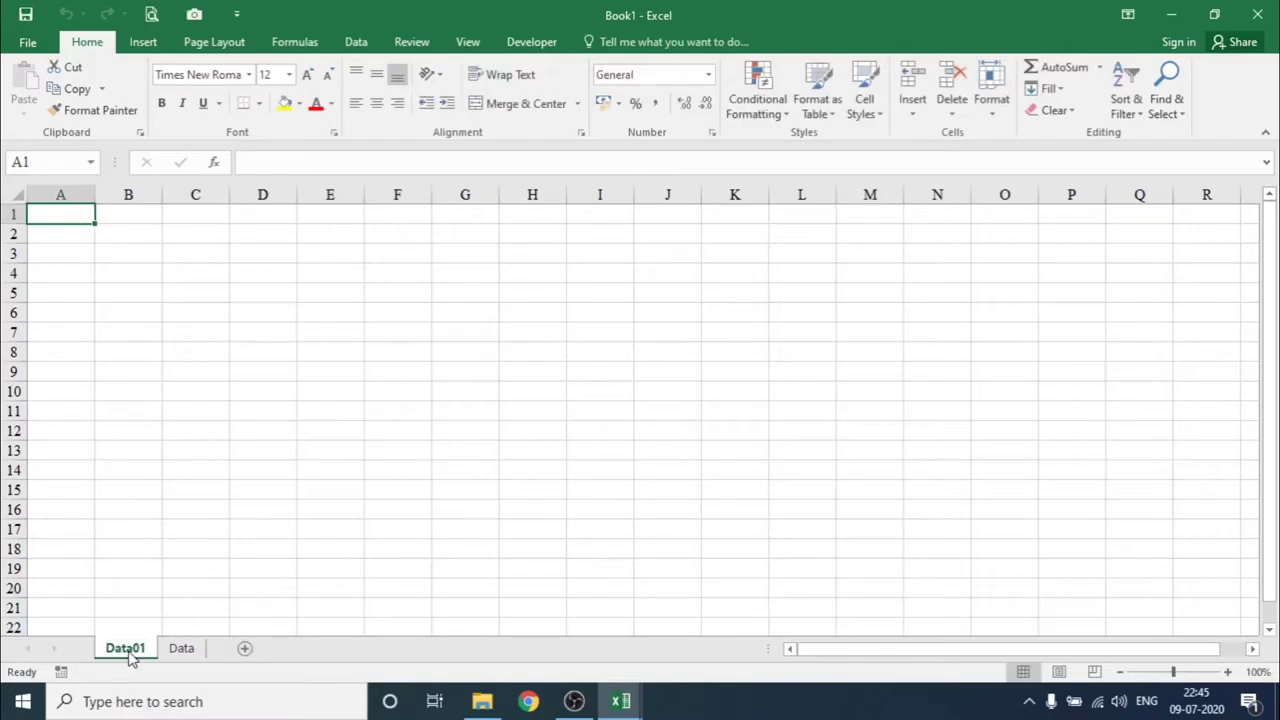
click(156, 546)
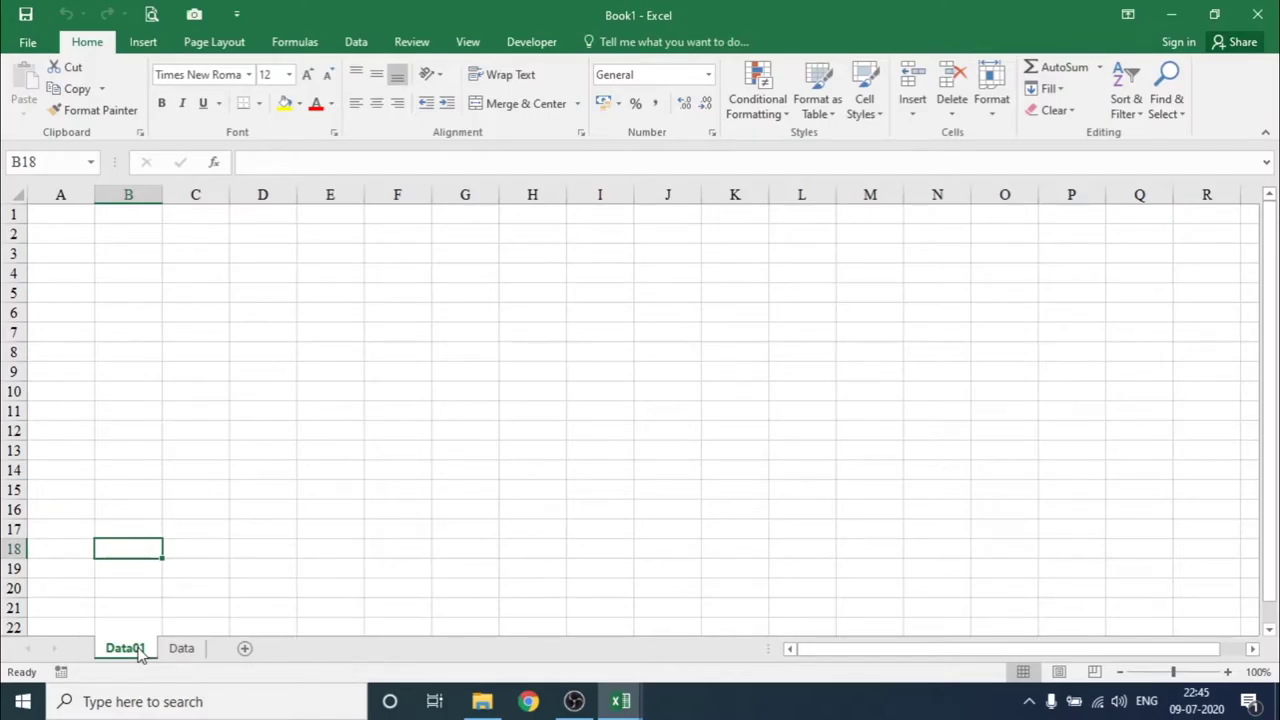
Delete the Data01 sheet so only the Data sheet remains.
right_click(140, 652)
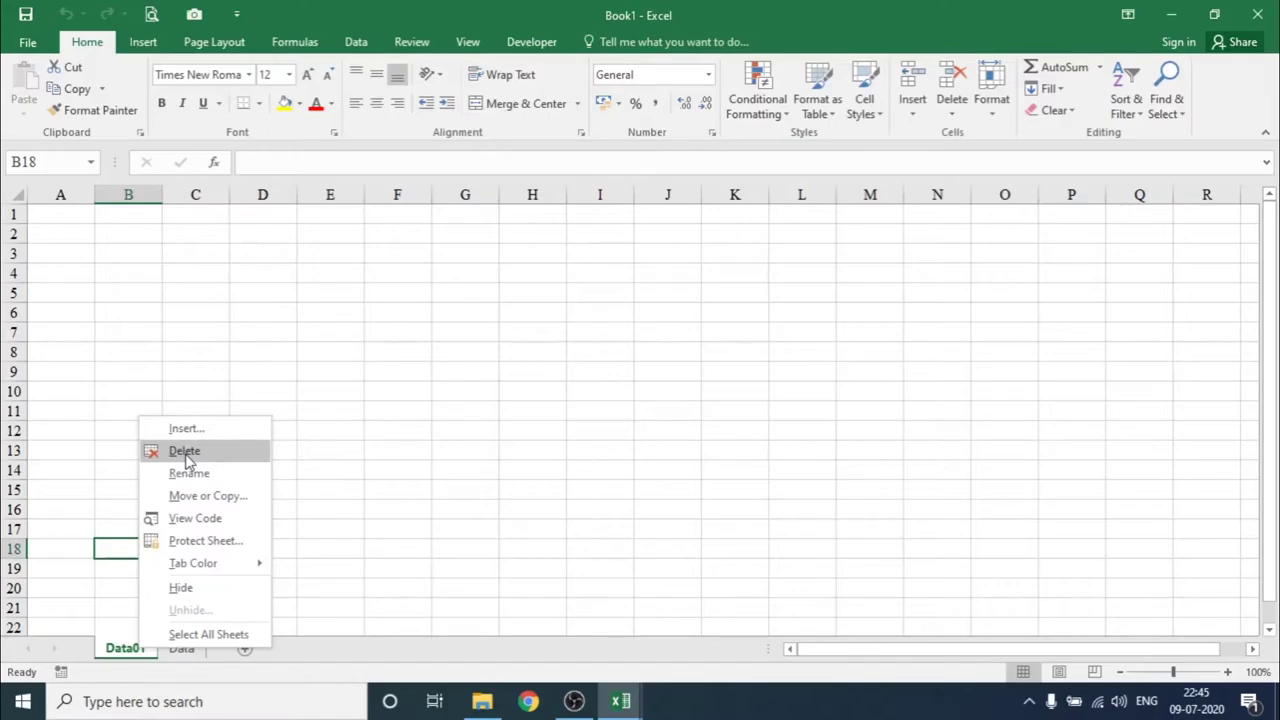
click(185, 452)
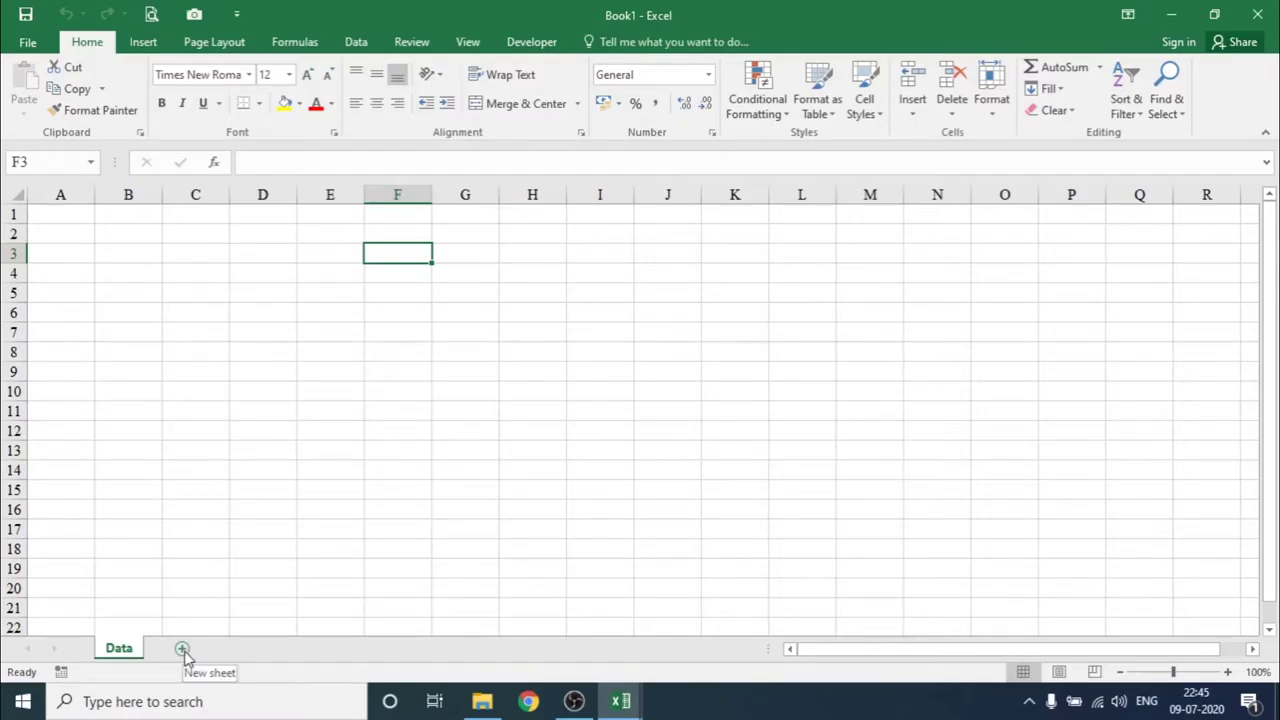
Add five blank sheets, Sheet3 through Sheet7, after Data, then return to Data.
click(182, 649)
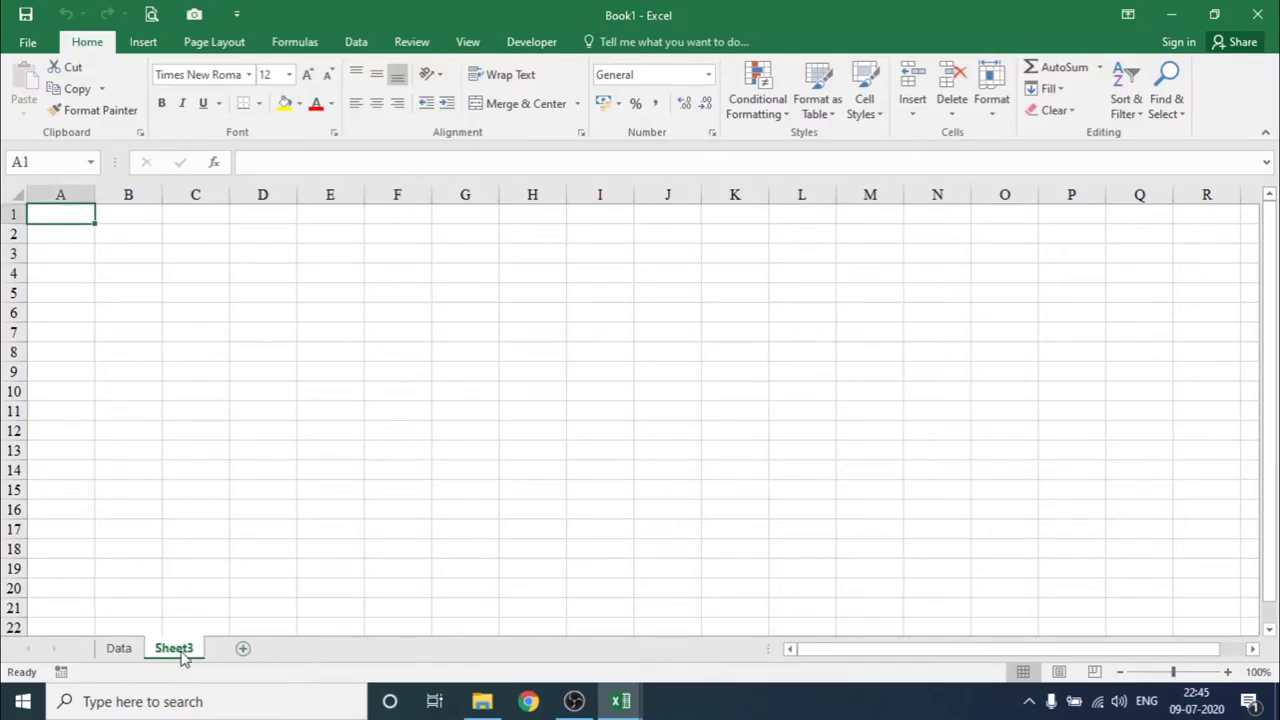
click(243, 649)
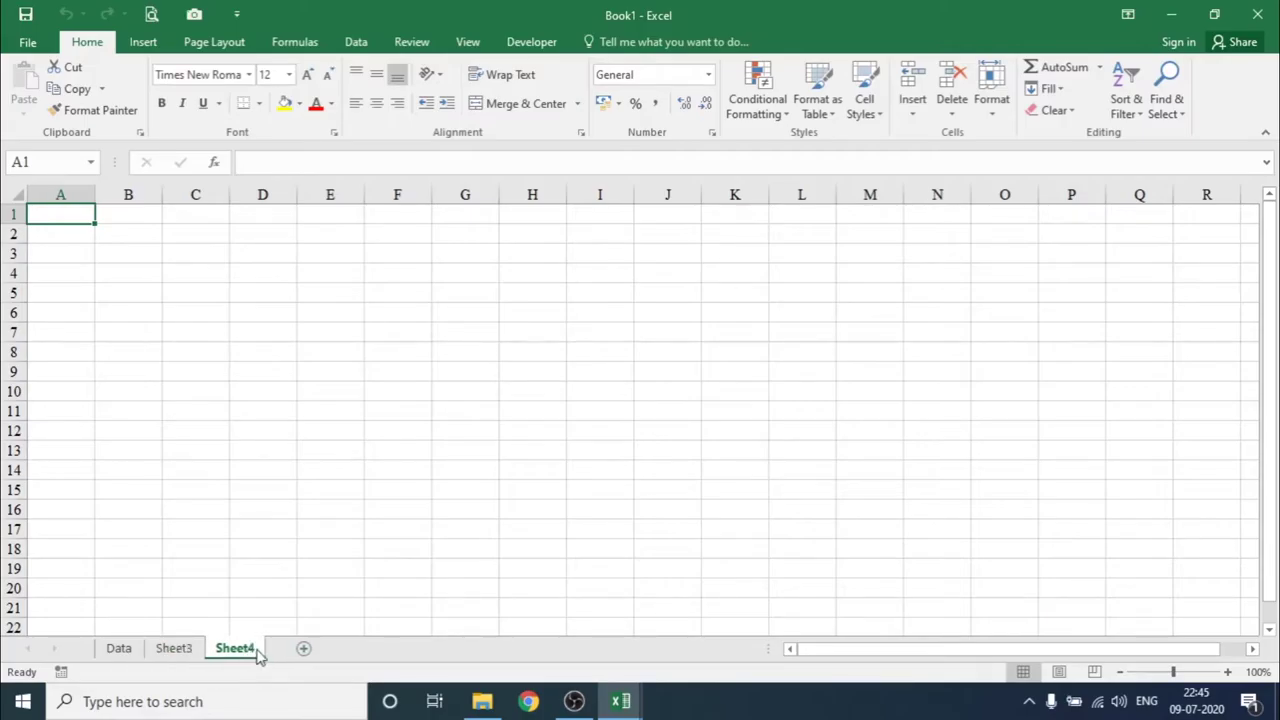
click(305, 649)
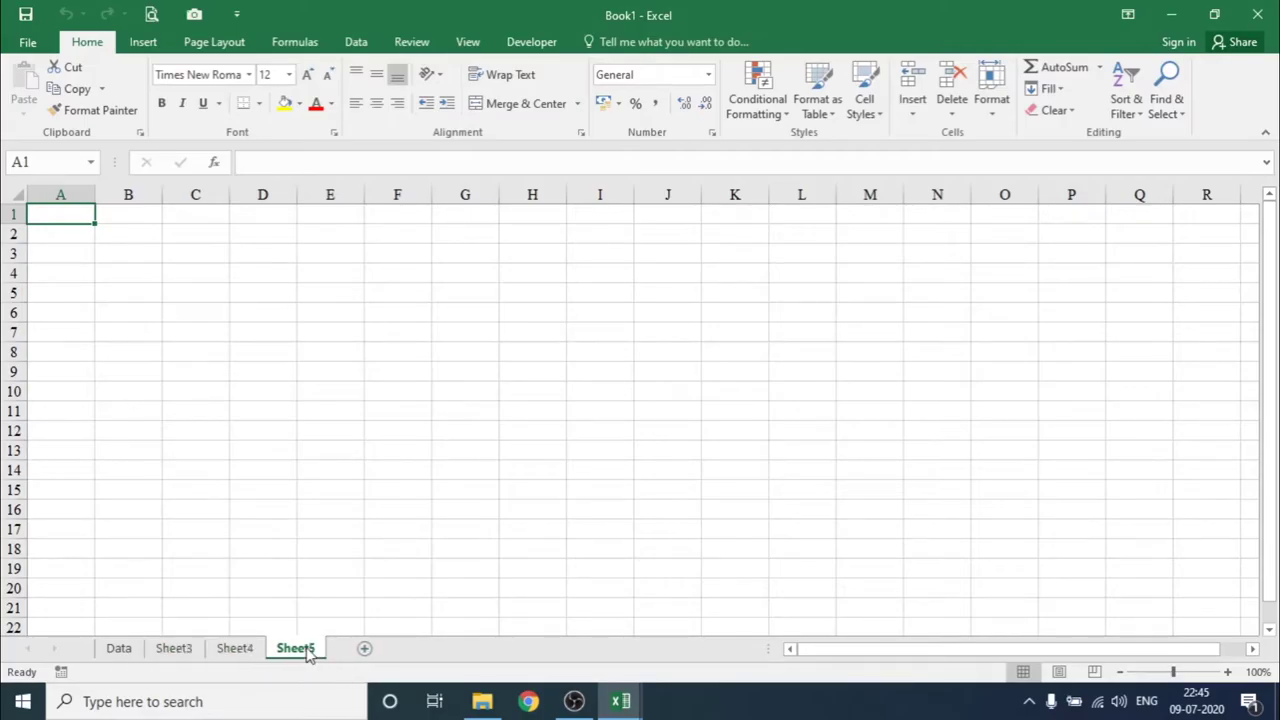
click(364, 649)
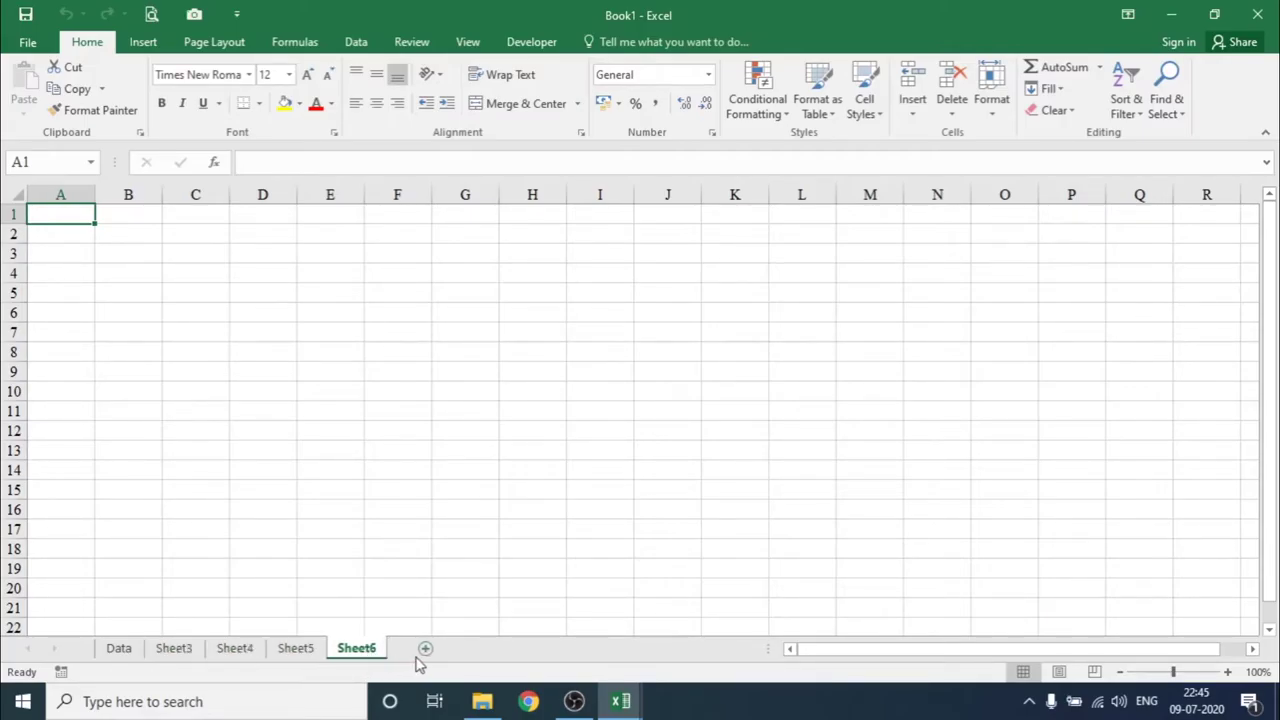
click(425, 649)
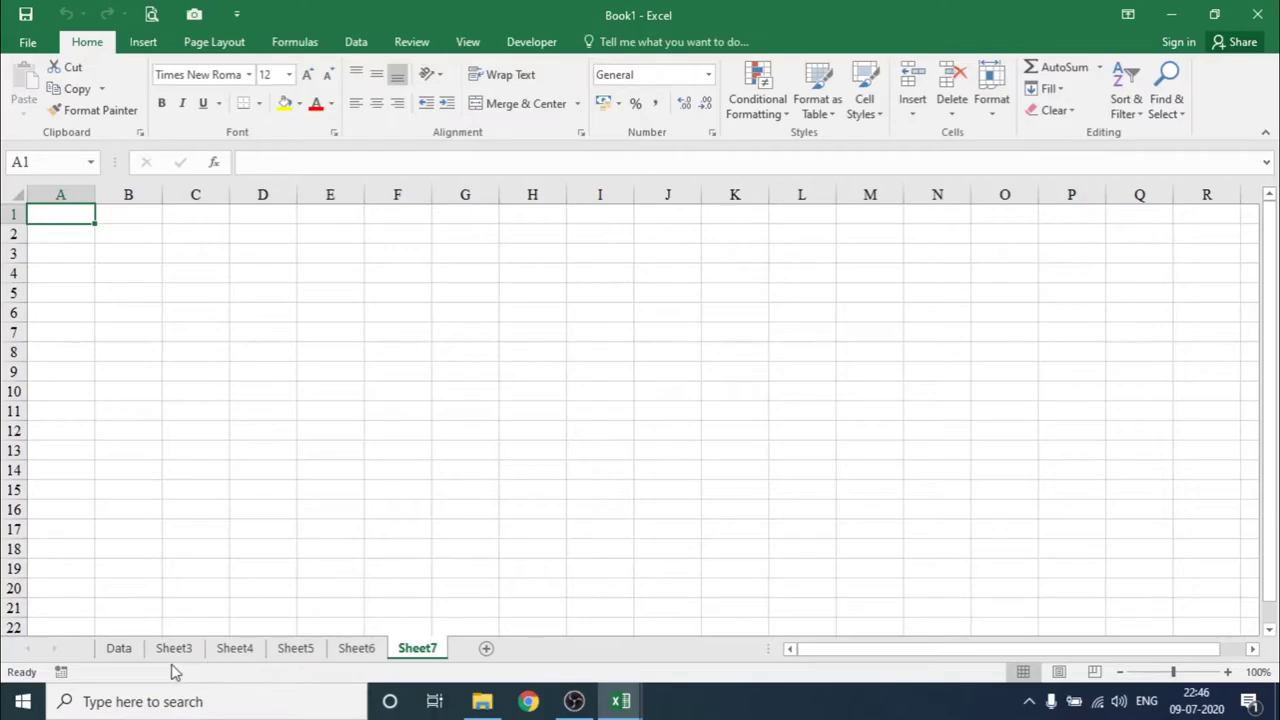
click(119, 648)
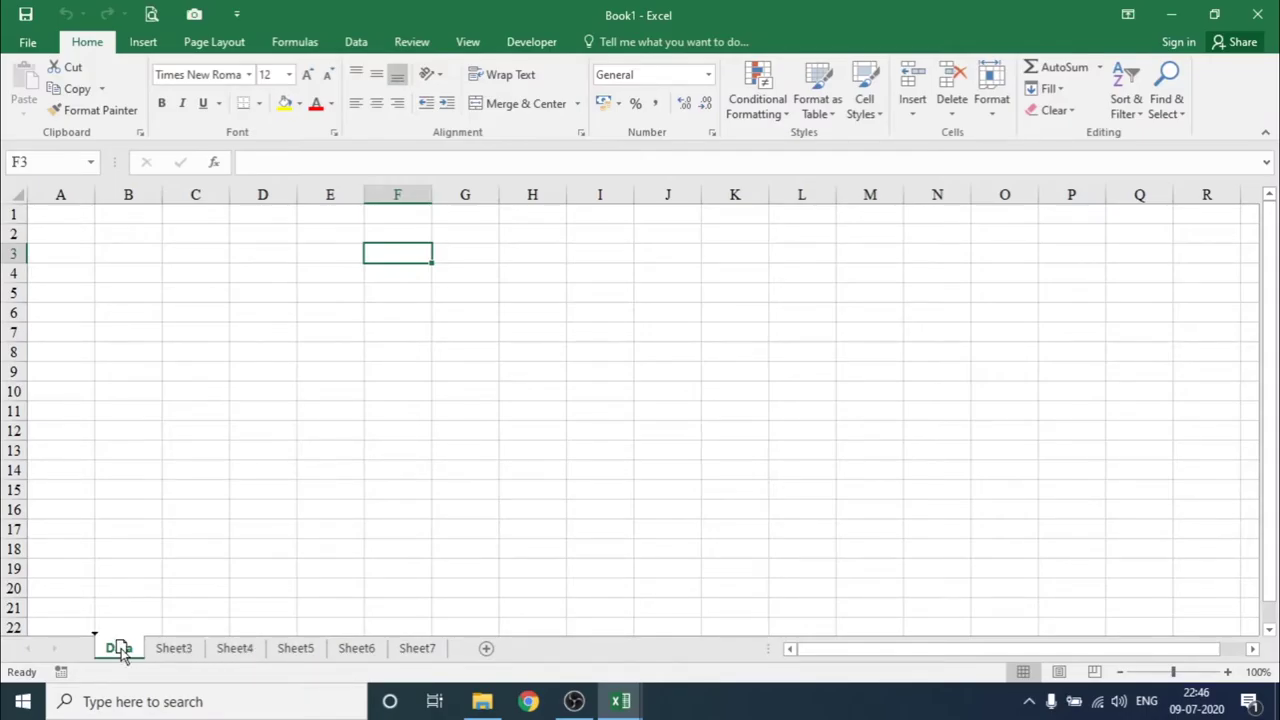
drag(120, 650, 455, 648)
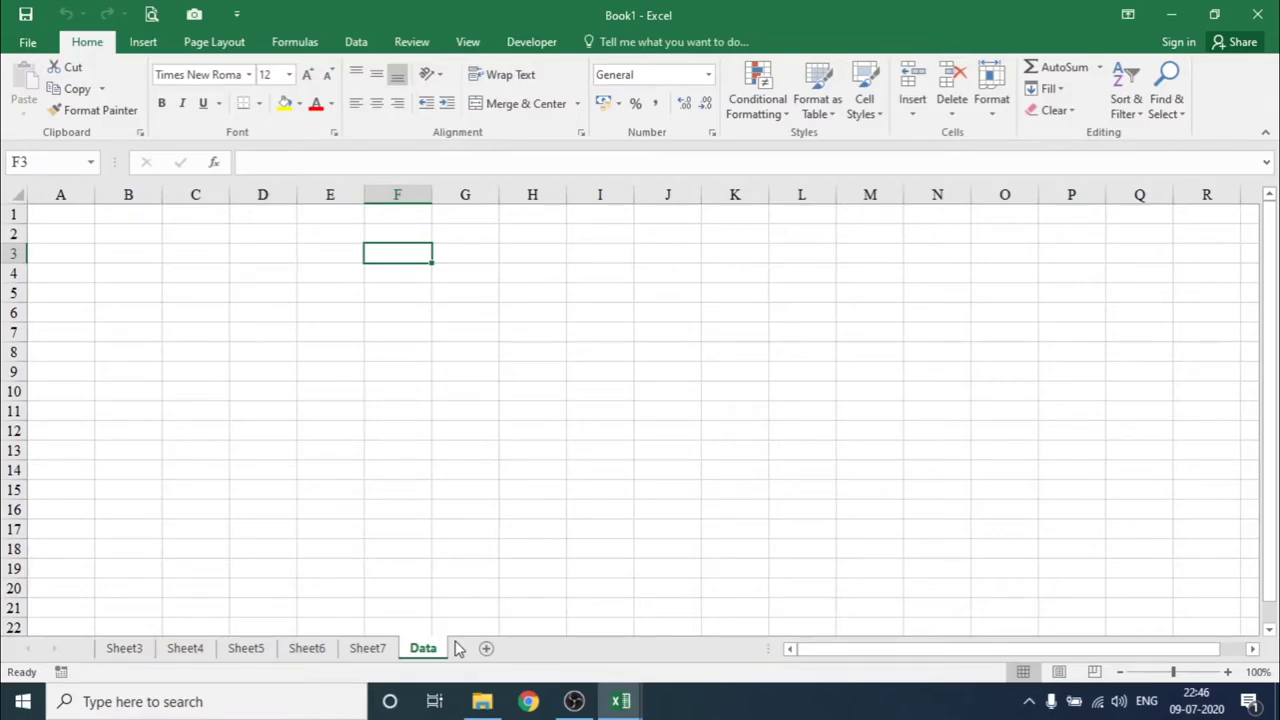
drag(420, 648, 141, 652)
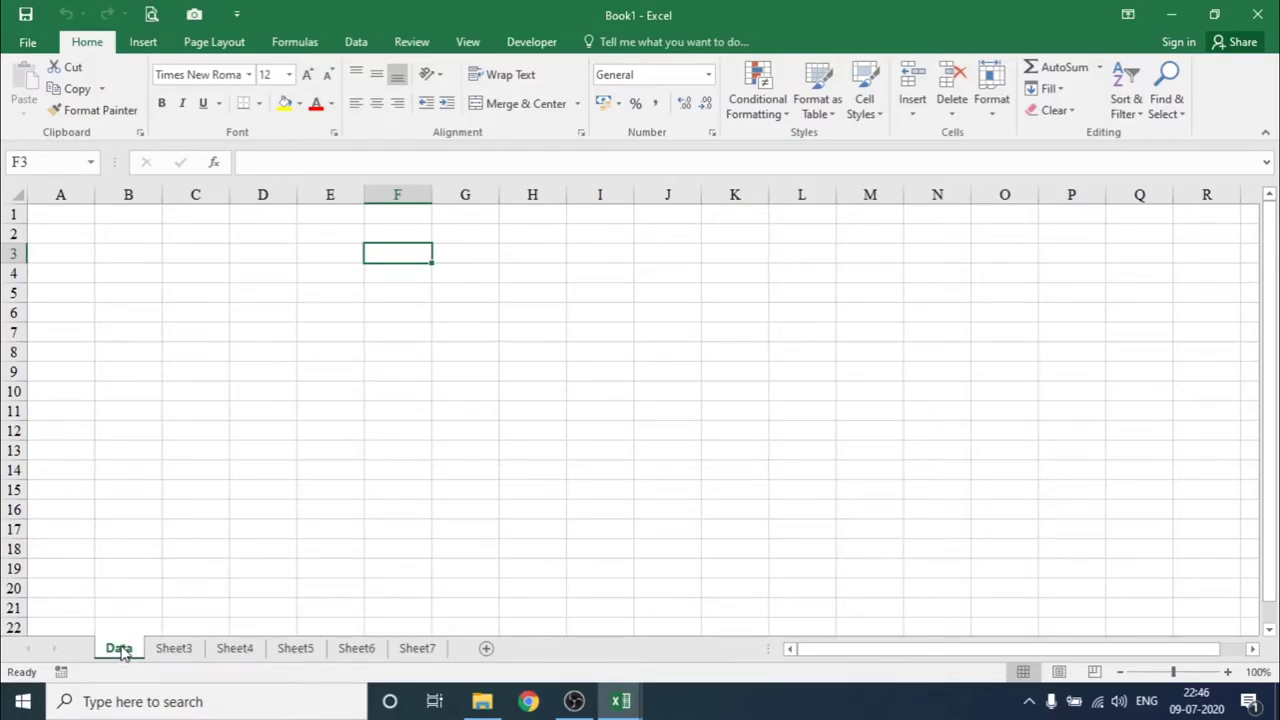
Move the Data sheet to the end of the workbook.
right_click(121, 652)
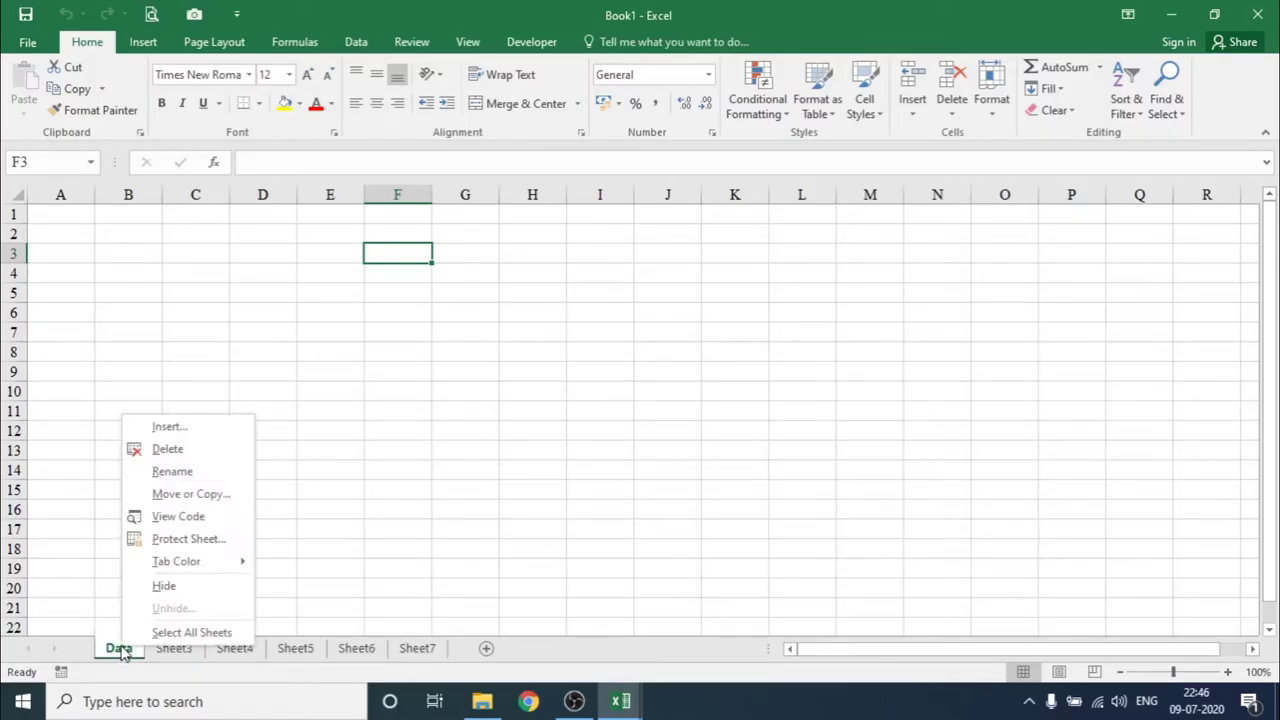
click(190, 500)
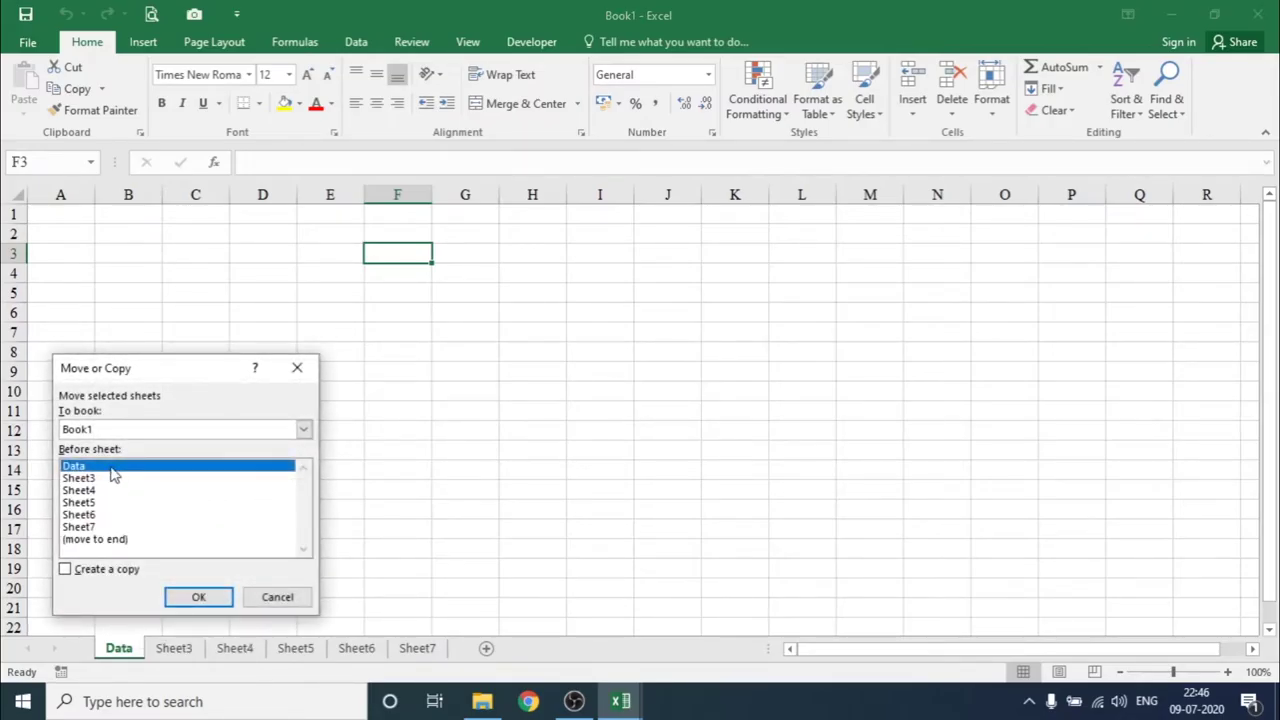
drag(128, 370, 318, 268)
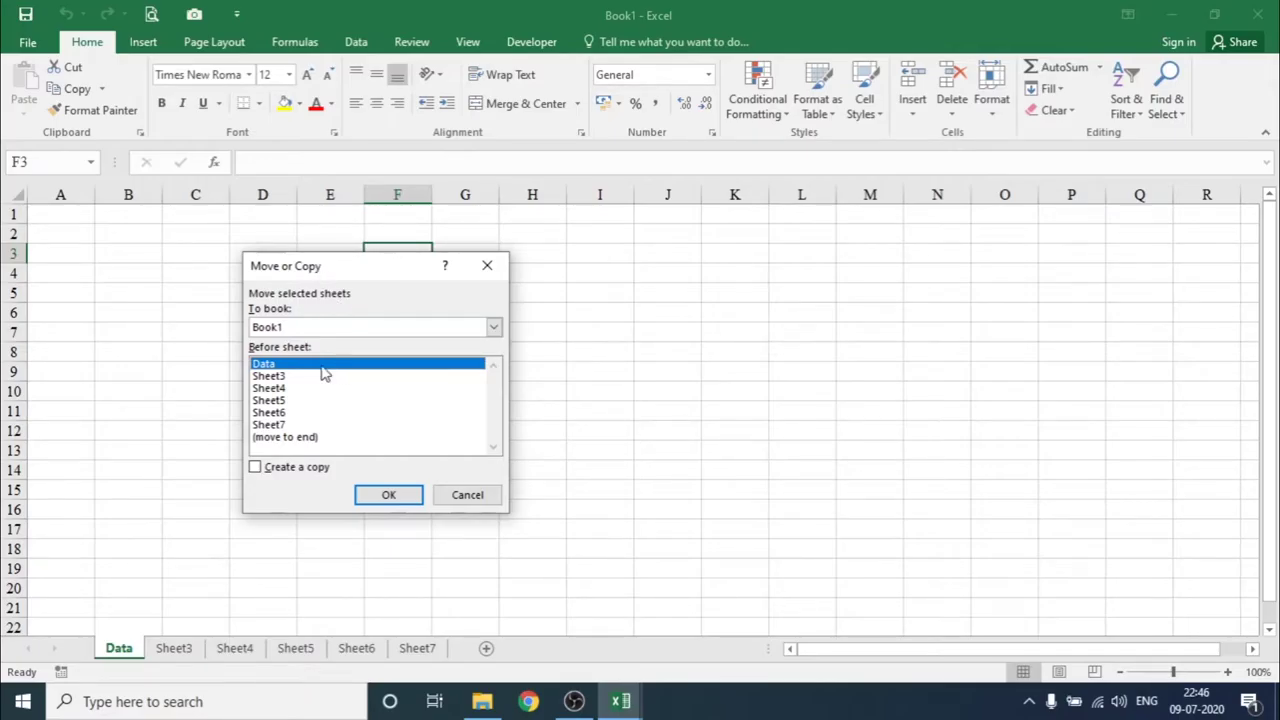
click(288, 439)
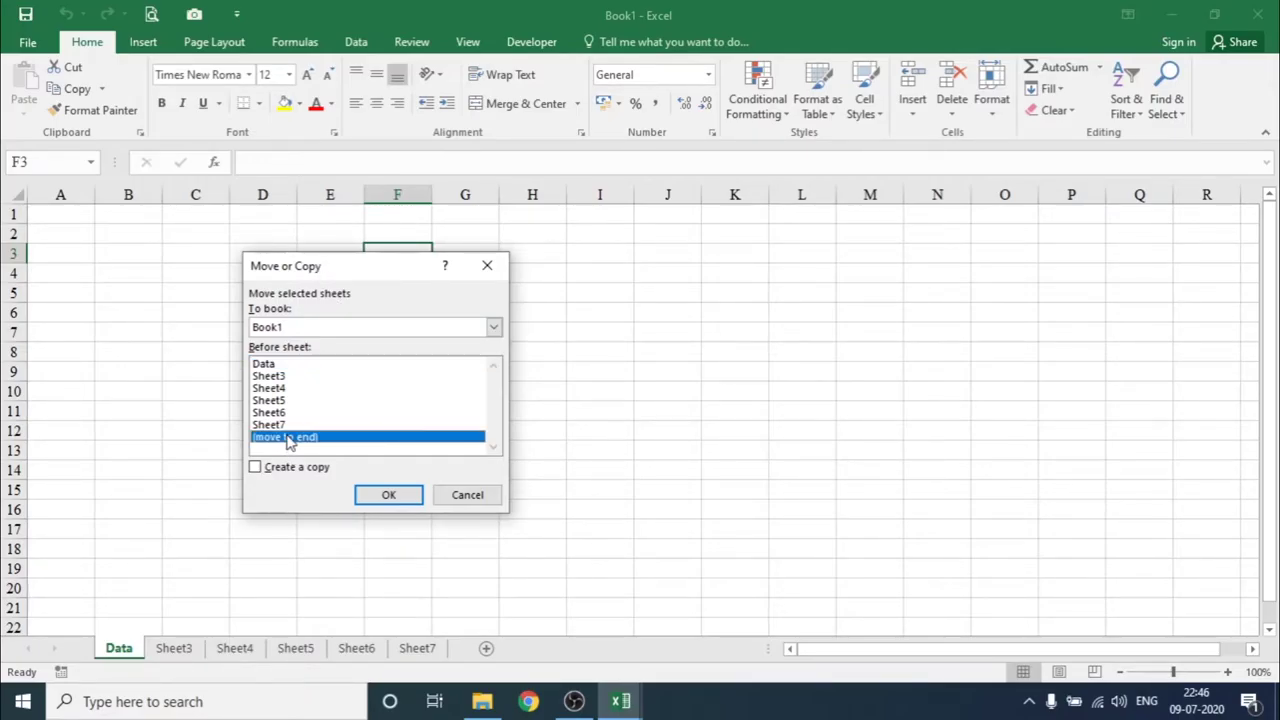
click(381, 505)
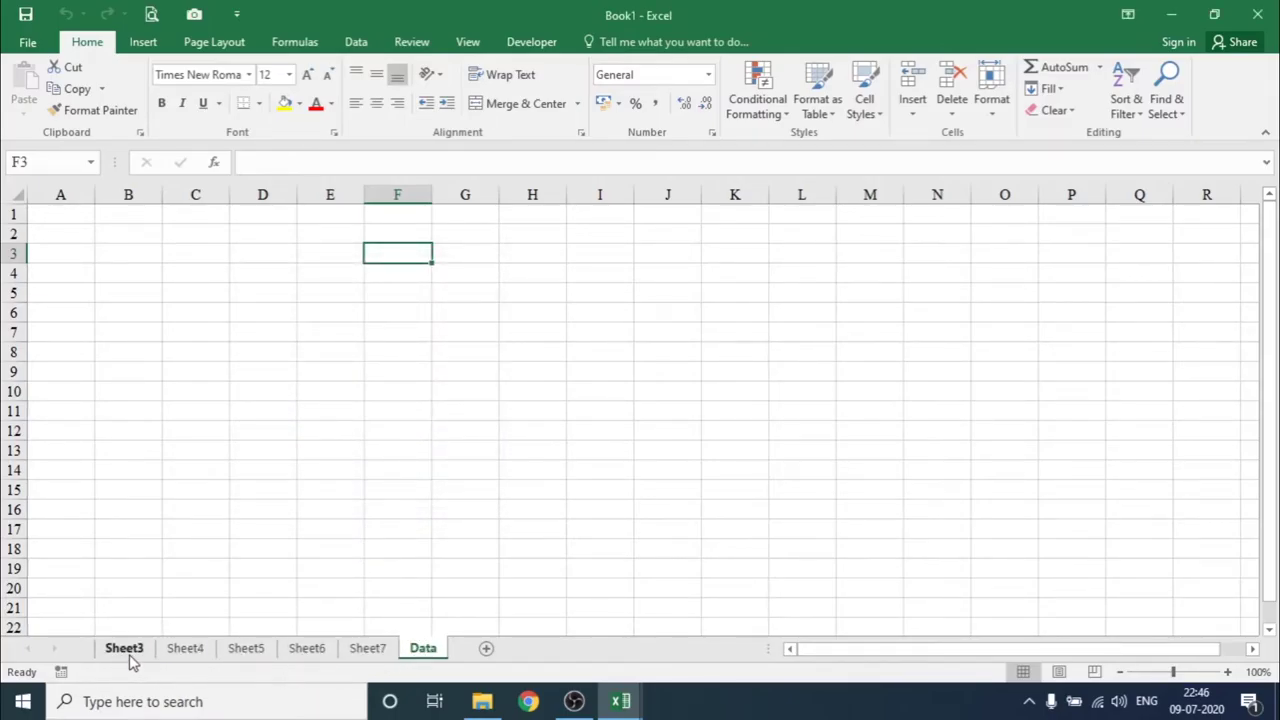
Move the Data sheet back to sit before Sheet5.
click(266, 652)
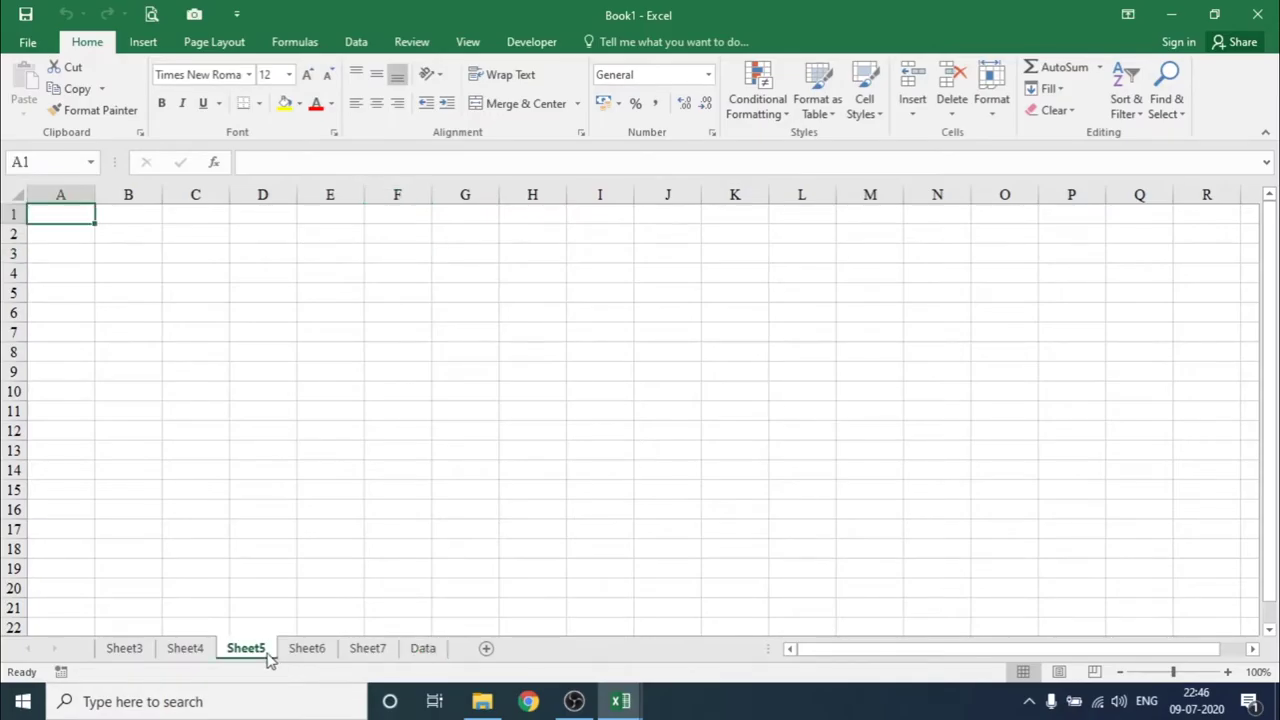
click(309, 655)
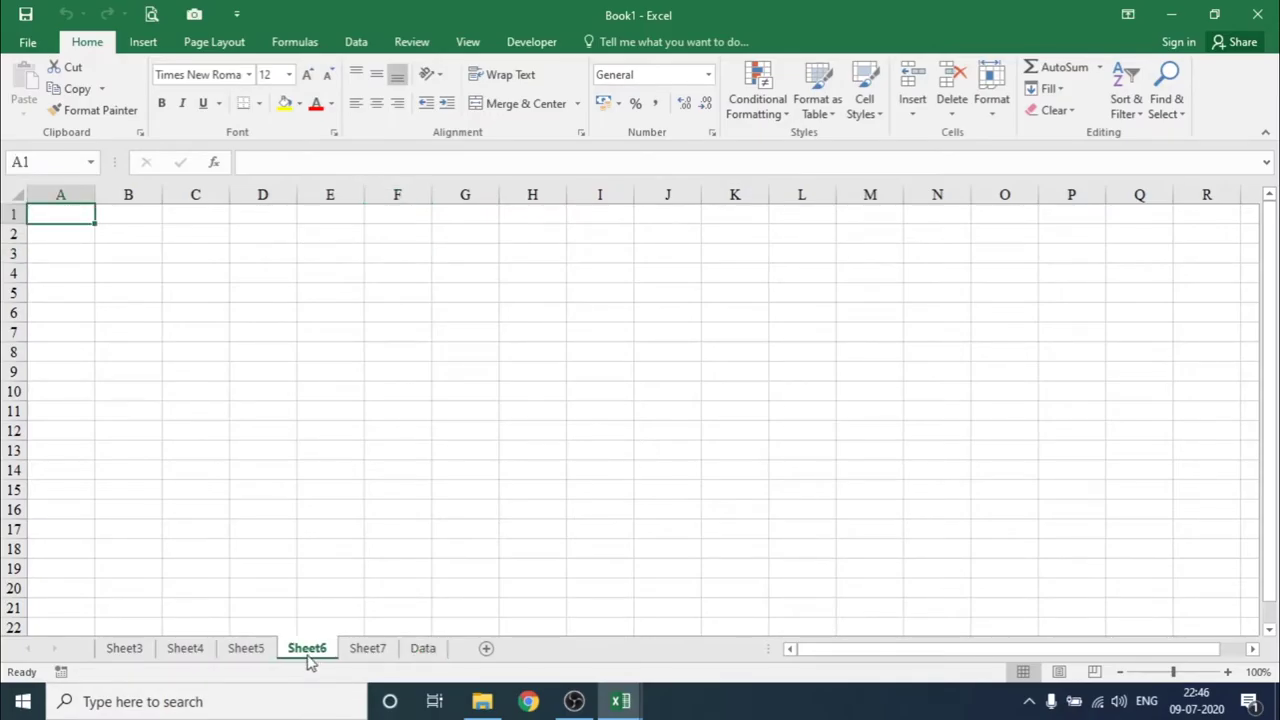
click(420, 650)
right_click(422, 652)
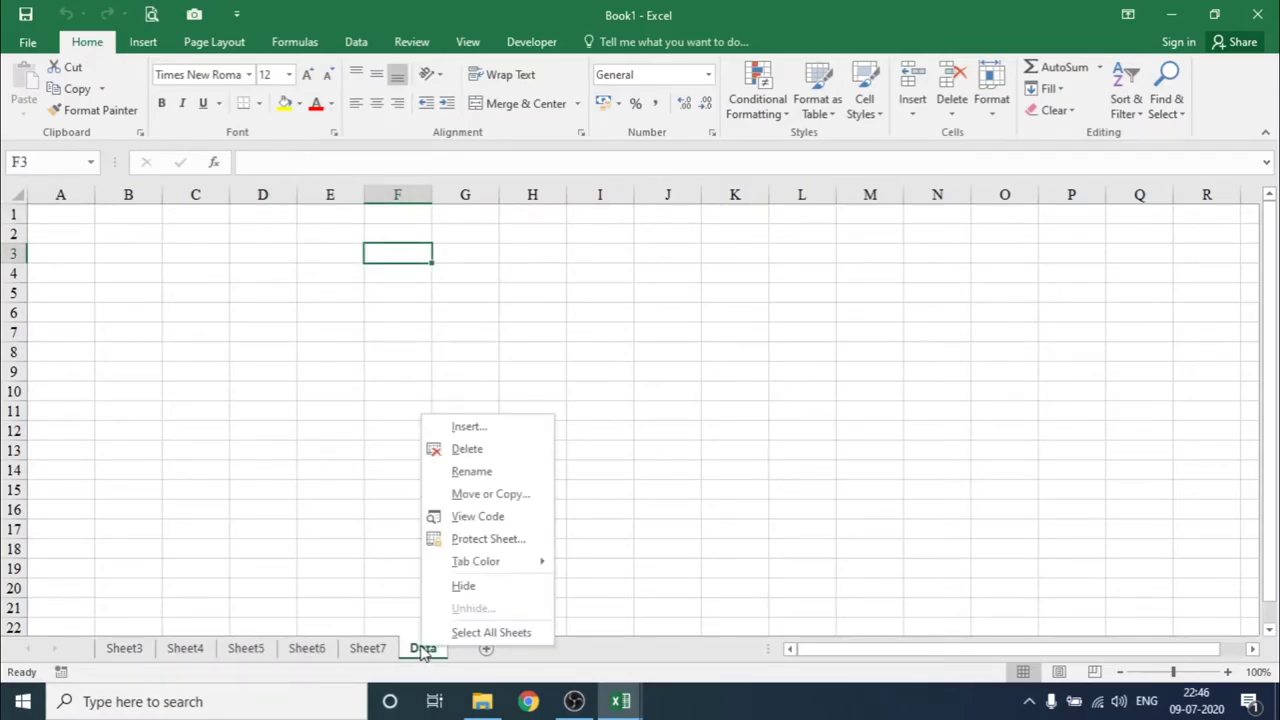
click(486, 494)
click(396, 483)
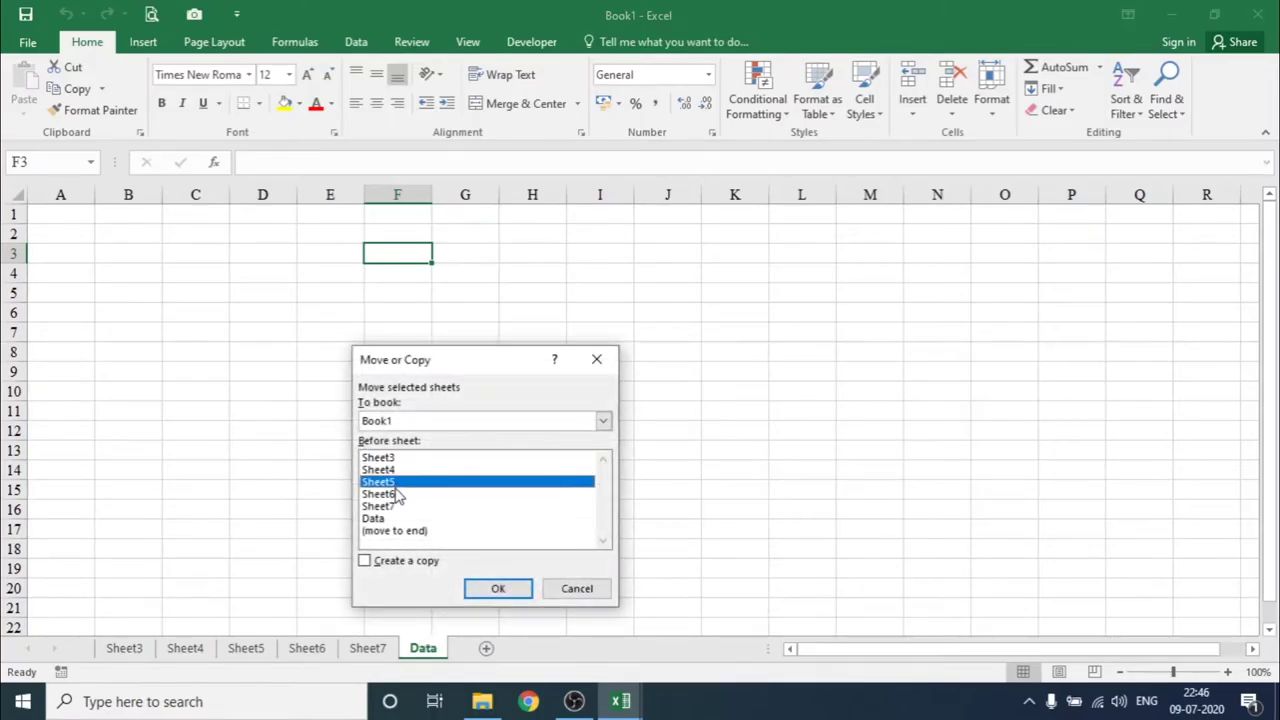
click(499, 590)
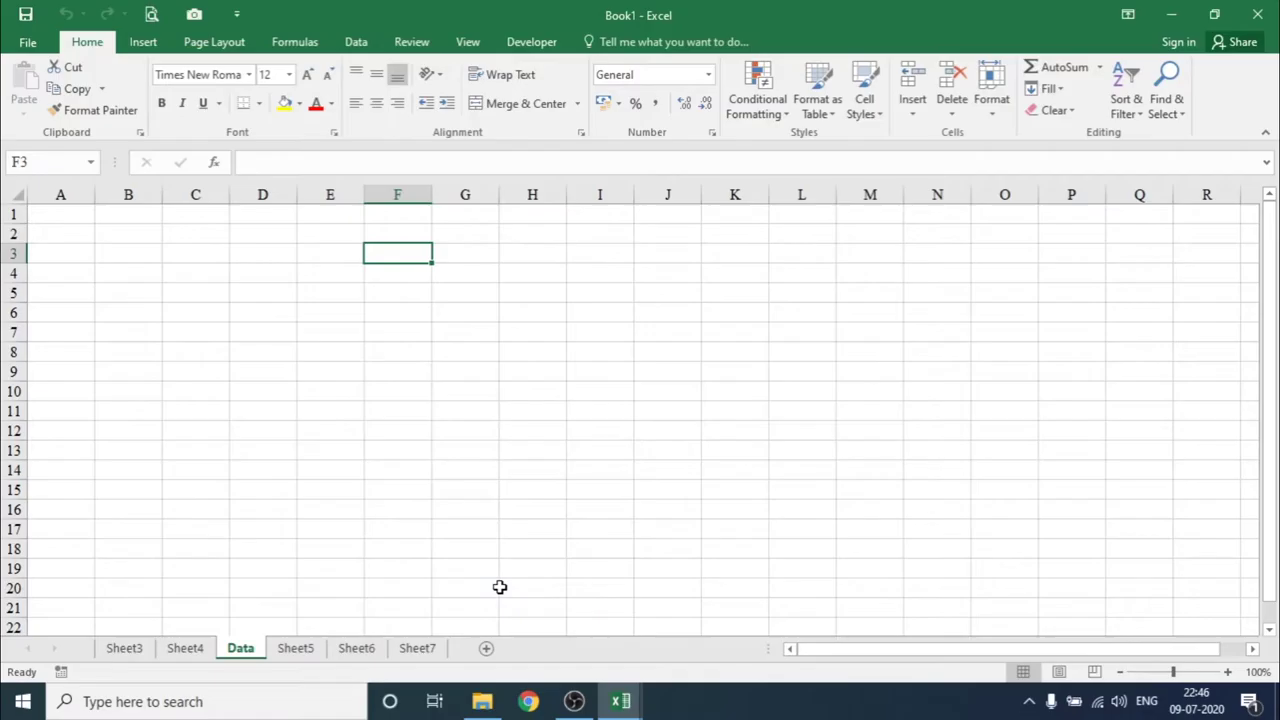
Move Sheet5 before Sheet6, then place Data before Sheet6 so it follows Sheet5.
right_click(285, 655)
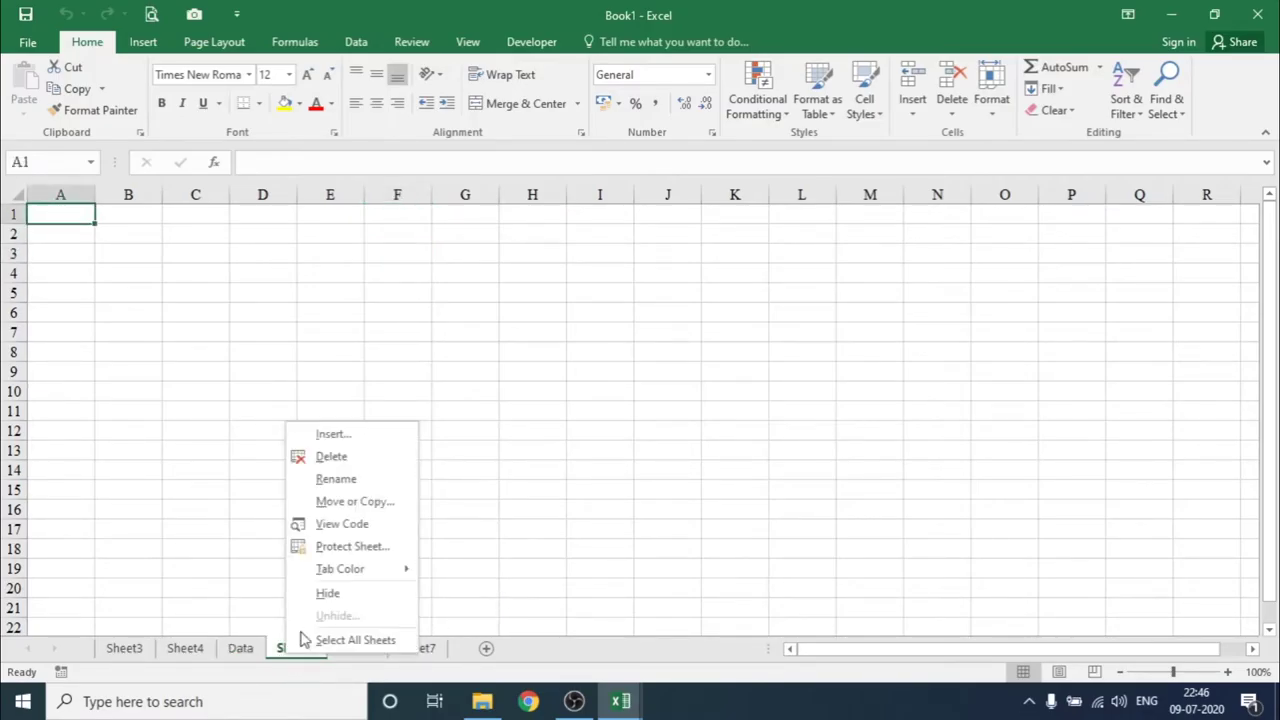
click(345, 502)
click(248, 518)
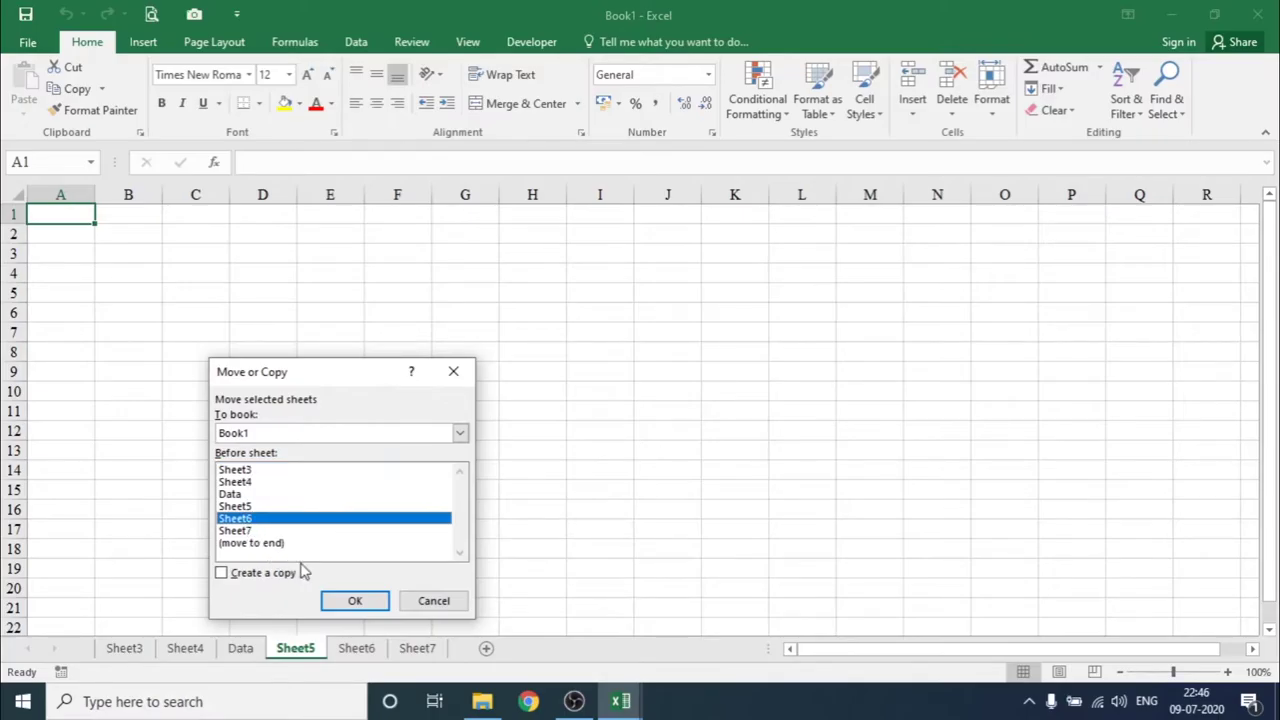
click(355, 600)
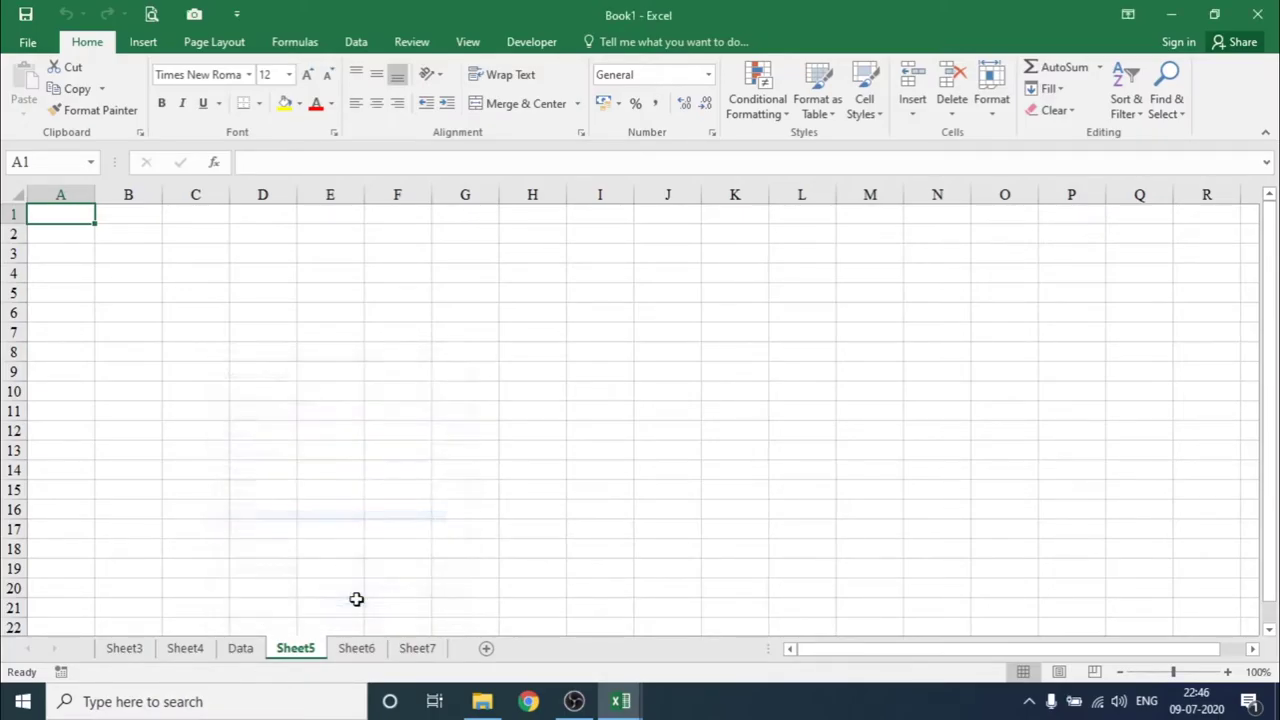
right_click(243, 655)
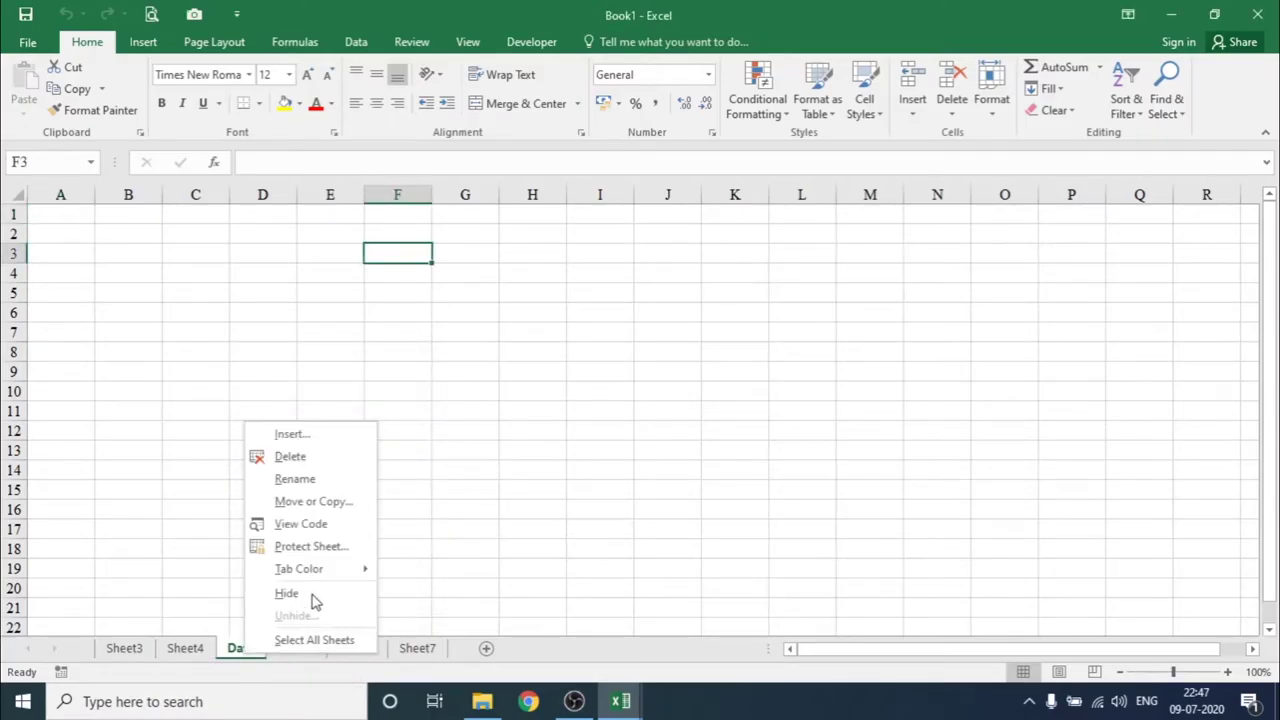
click(314, 503)
click(218, 516)
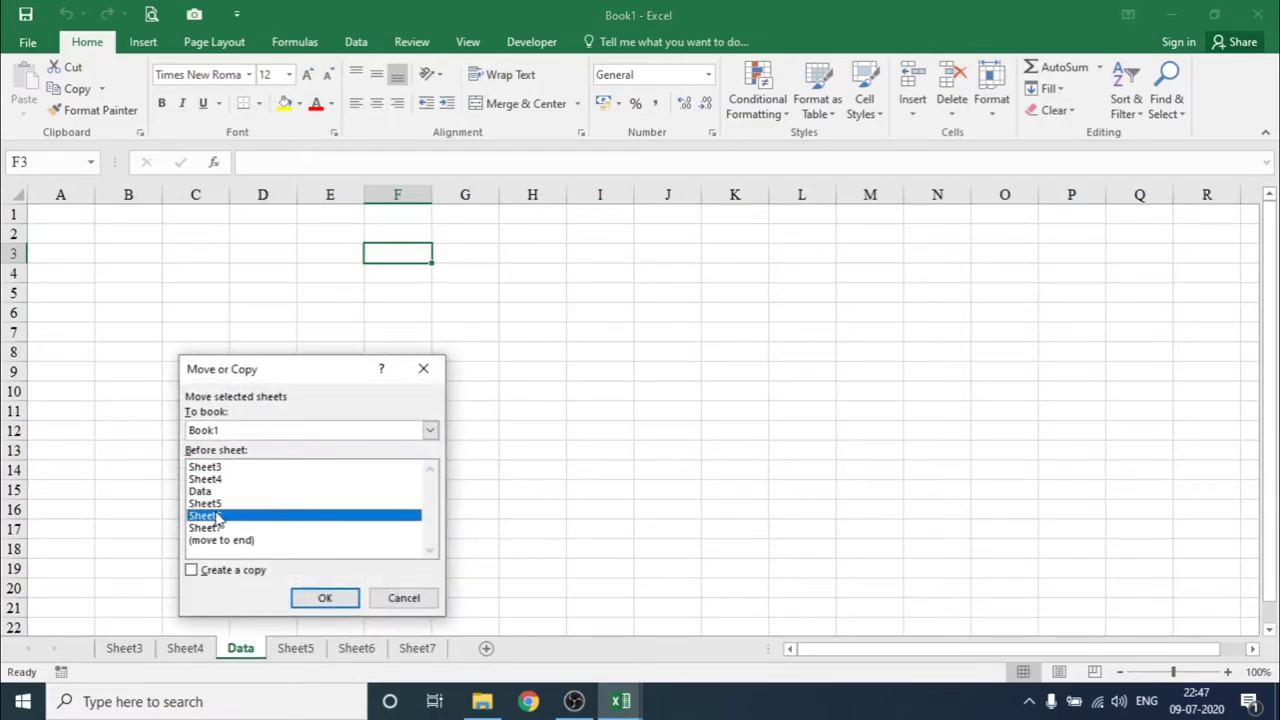
click(348, 604)
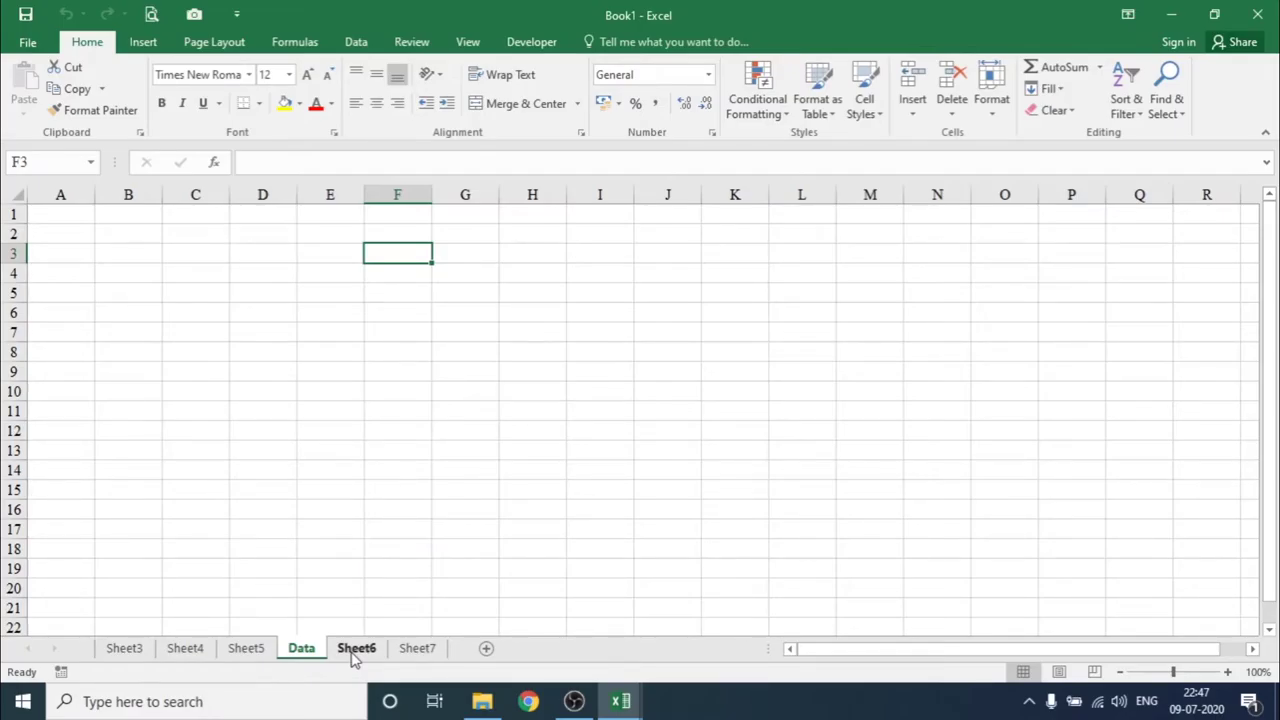
Select cell E12 on the Data sheet, then hide the Data sheet.
click(355, 436)
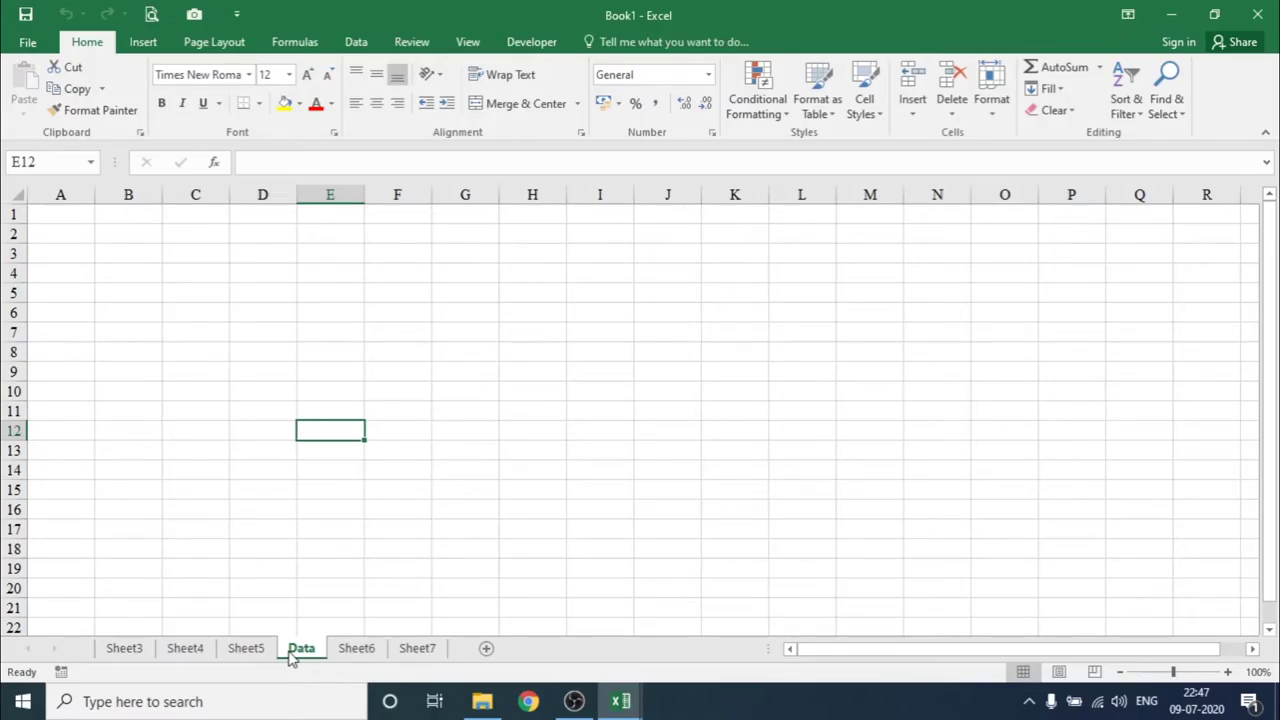
right_click(290, 655)
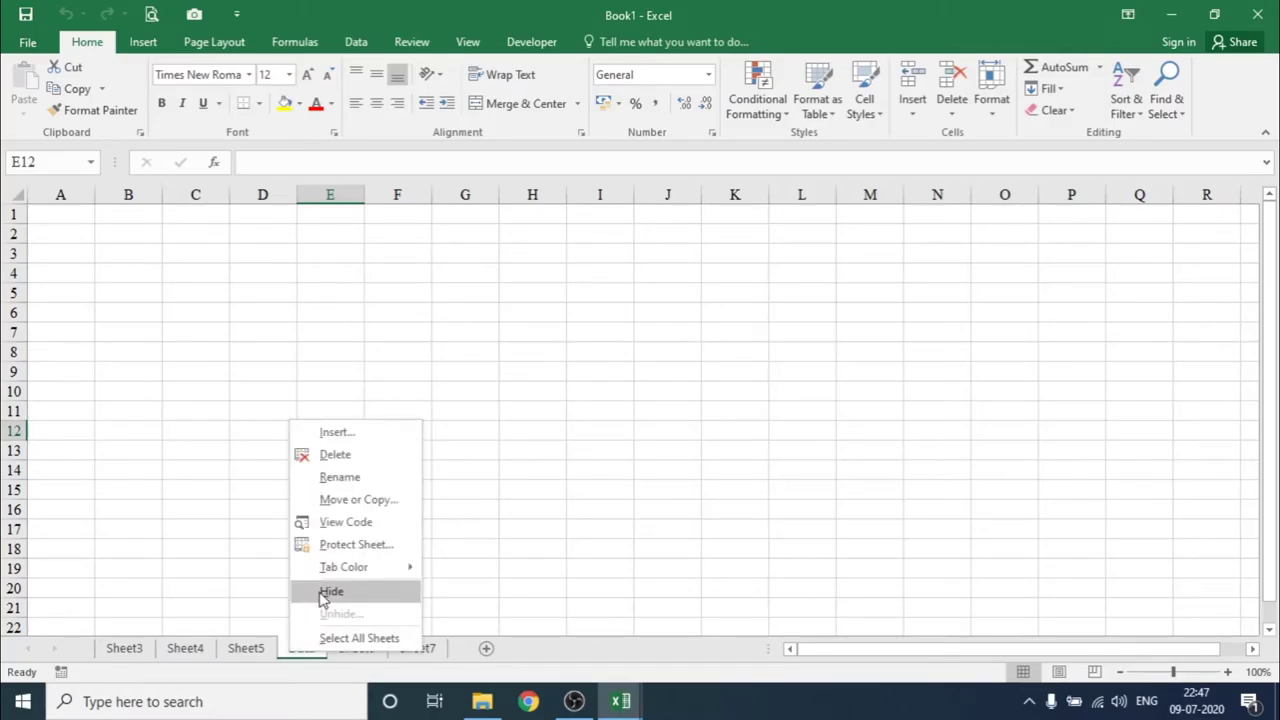
click(330, 591)
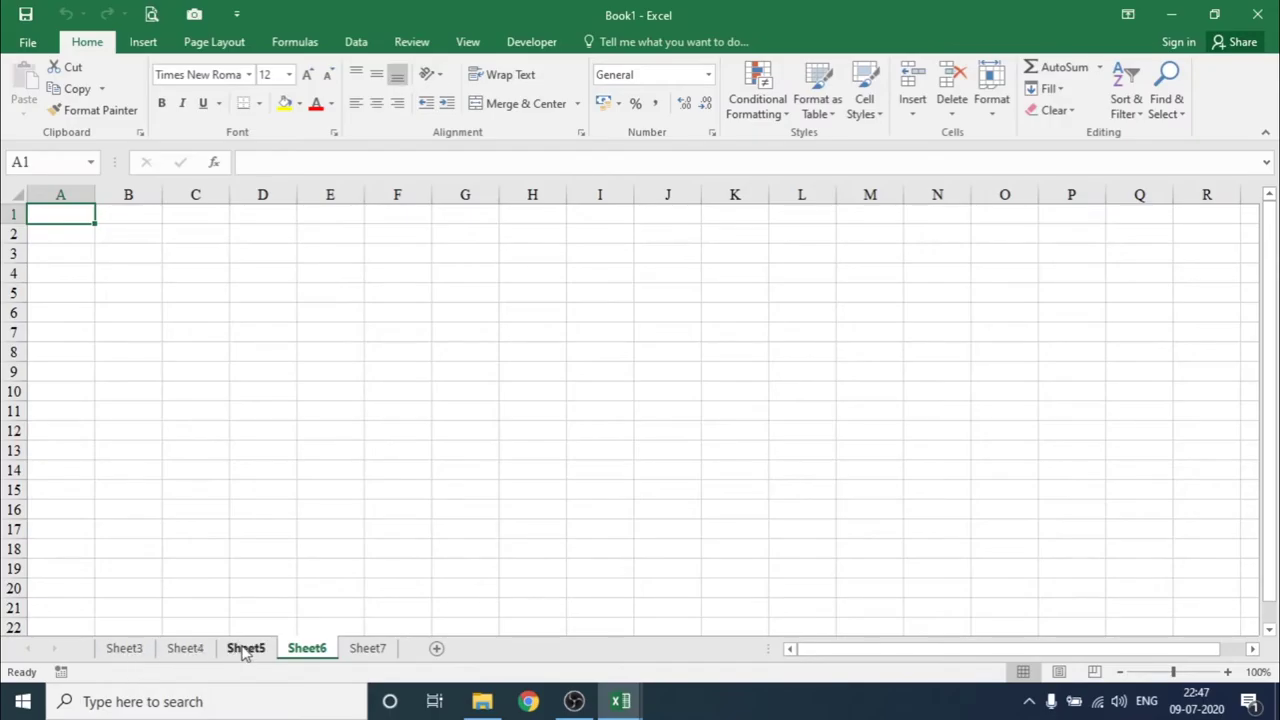
Group the Sheet3, Sheet4, Sheet5 and Sheet6 tabs and hide them together.
ctrl+click(124, 650)
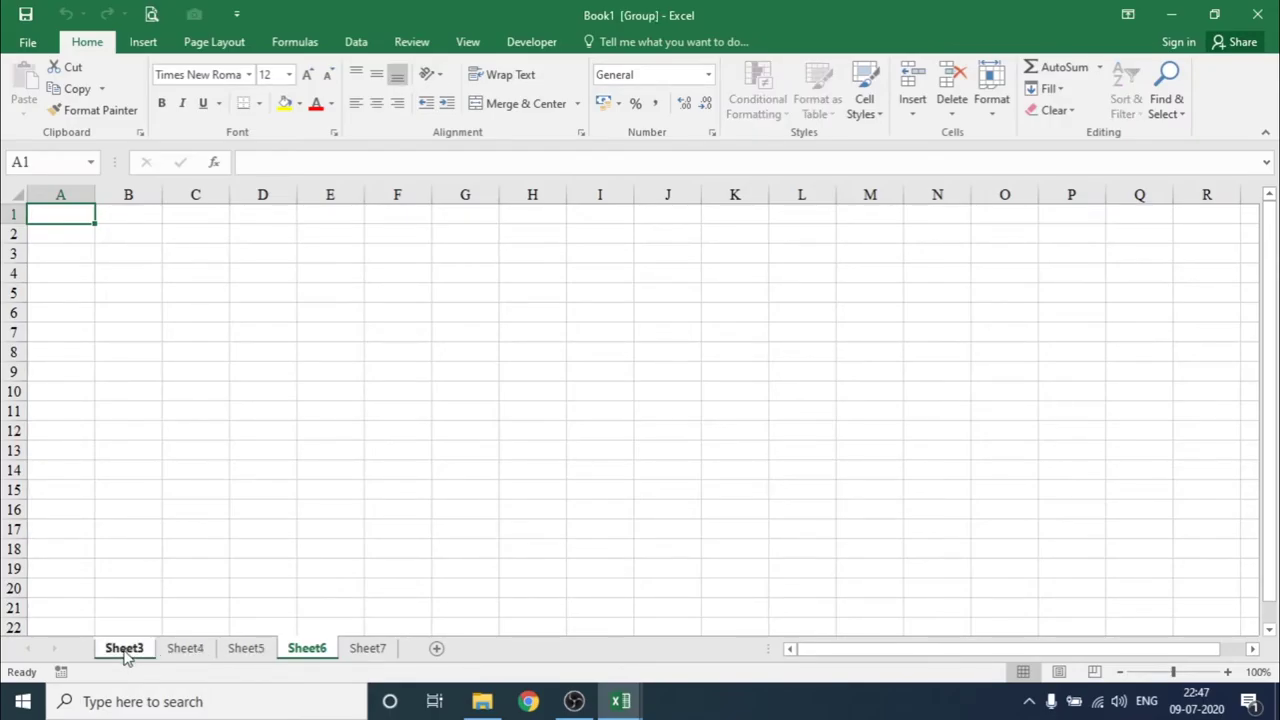
ctrl+click(184, 652)
ctrl+click(236, 652)
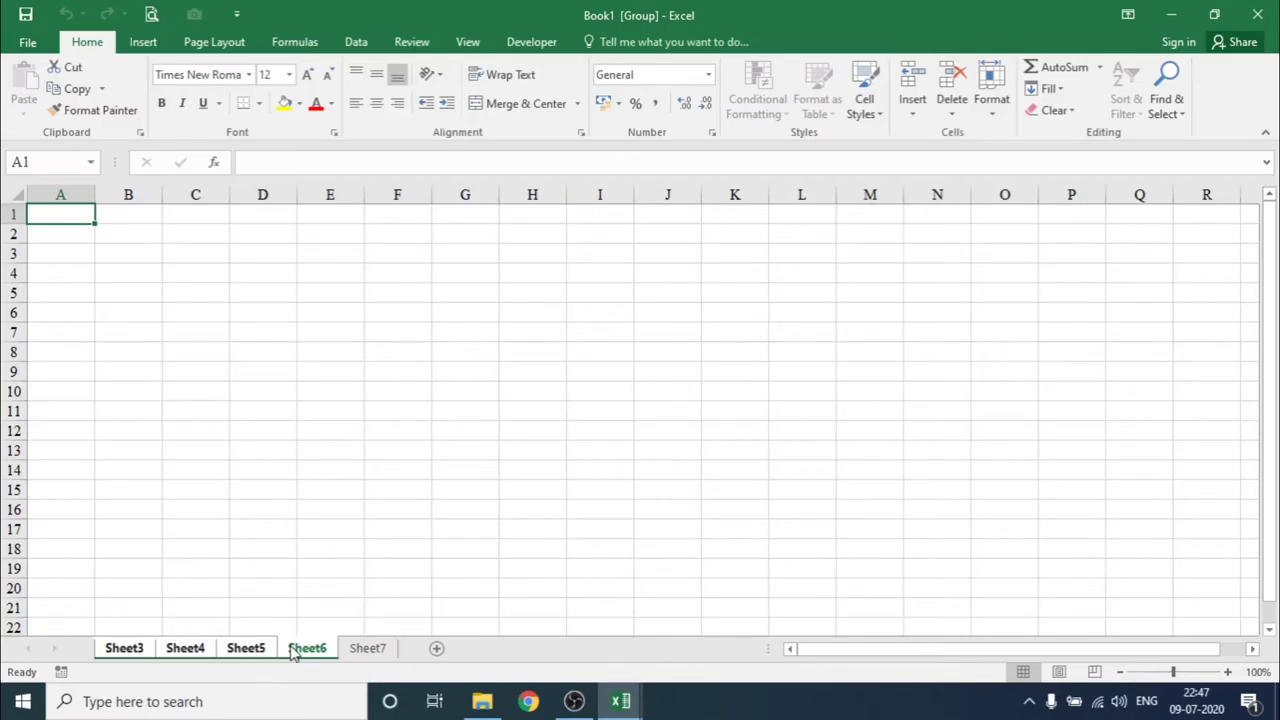
right_click(293, 650)
click(337, 562)
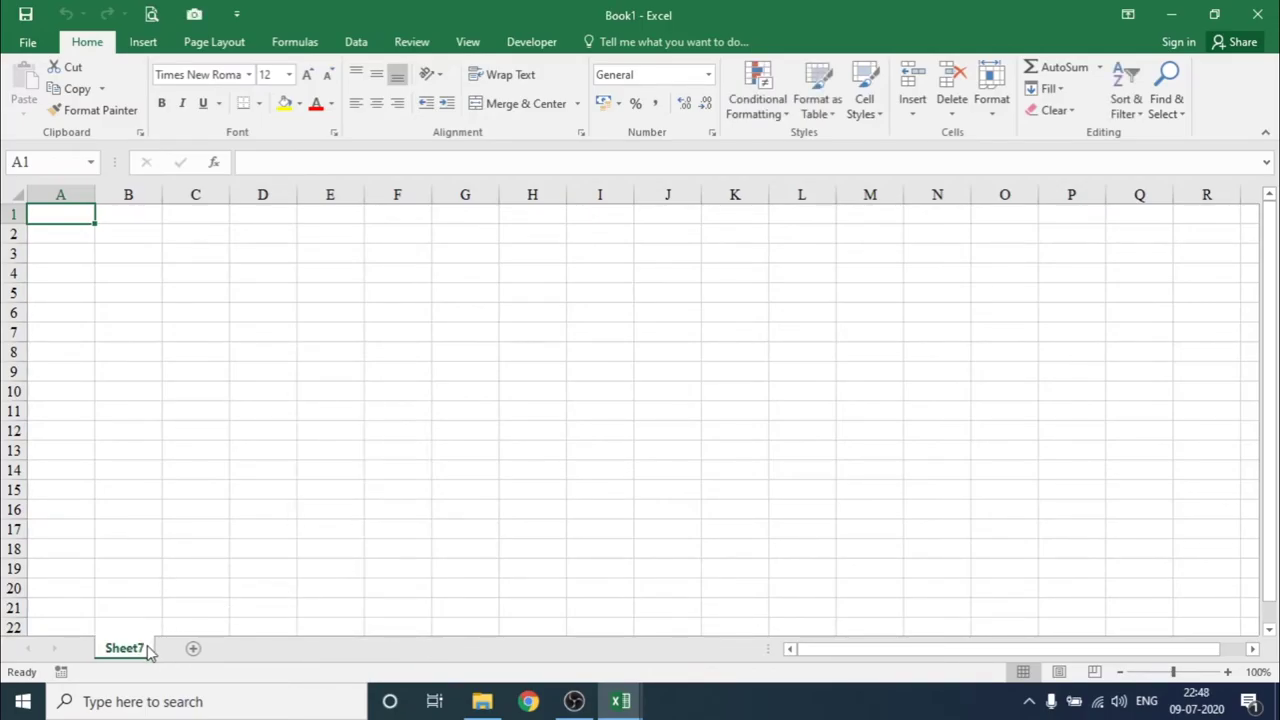
Unhide Sheet3, Sheet4 and Sheet5 one by one.
right_click(148, 651)
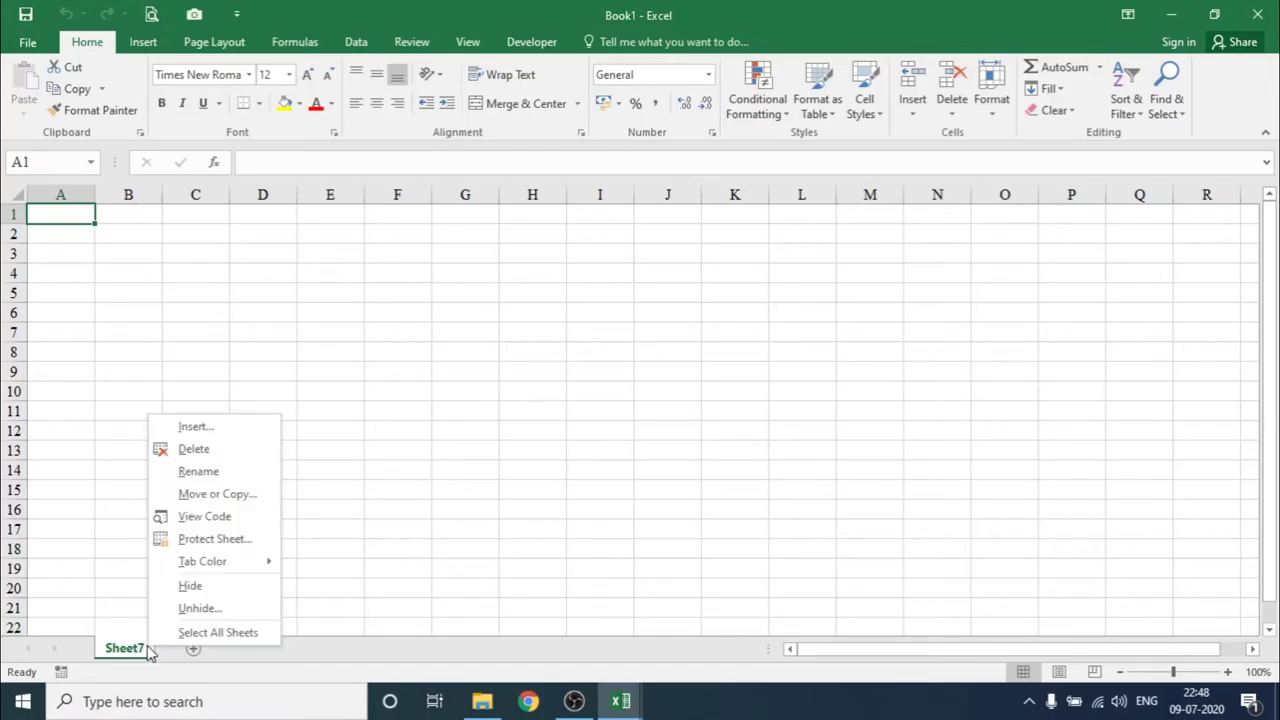
click(190, 608)
click(205, 655)
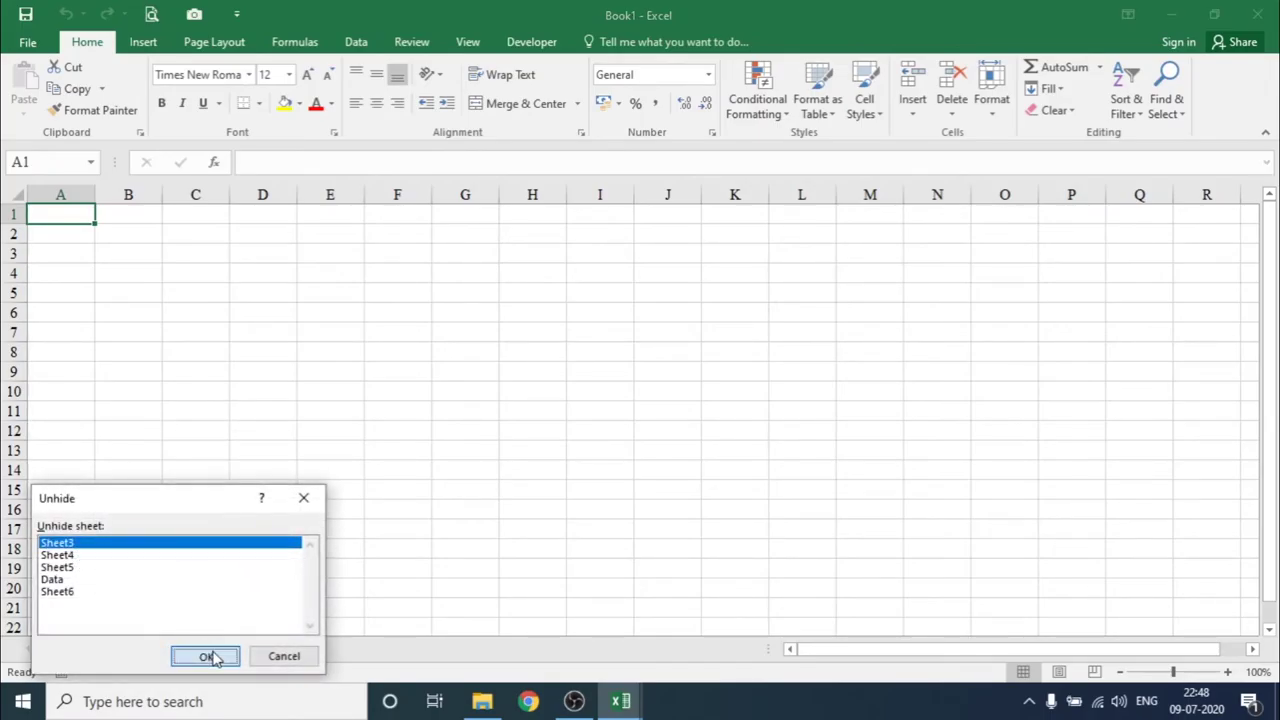
right_click(126, 652)
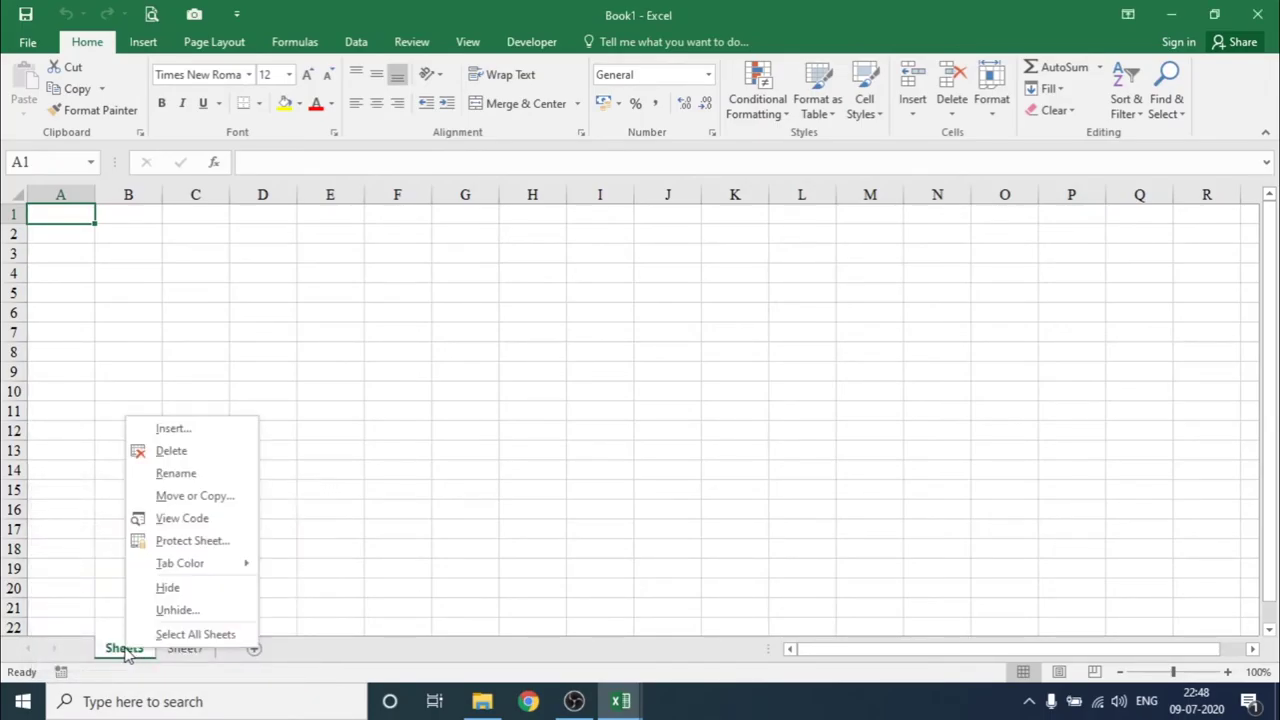
click(178, 610)
click(218, 660)
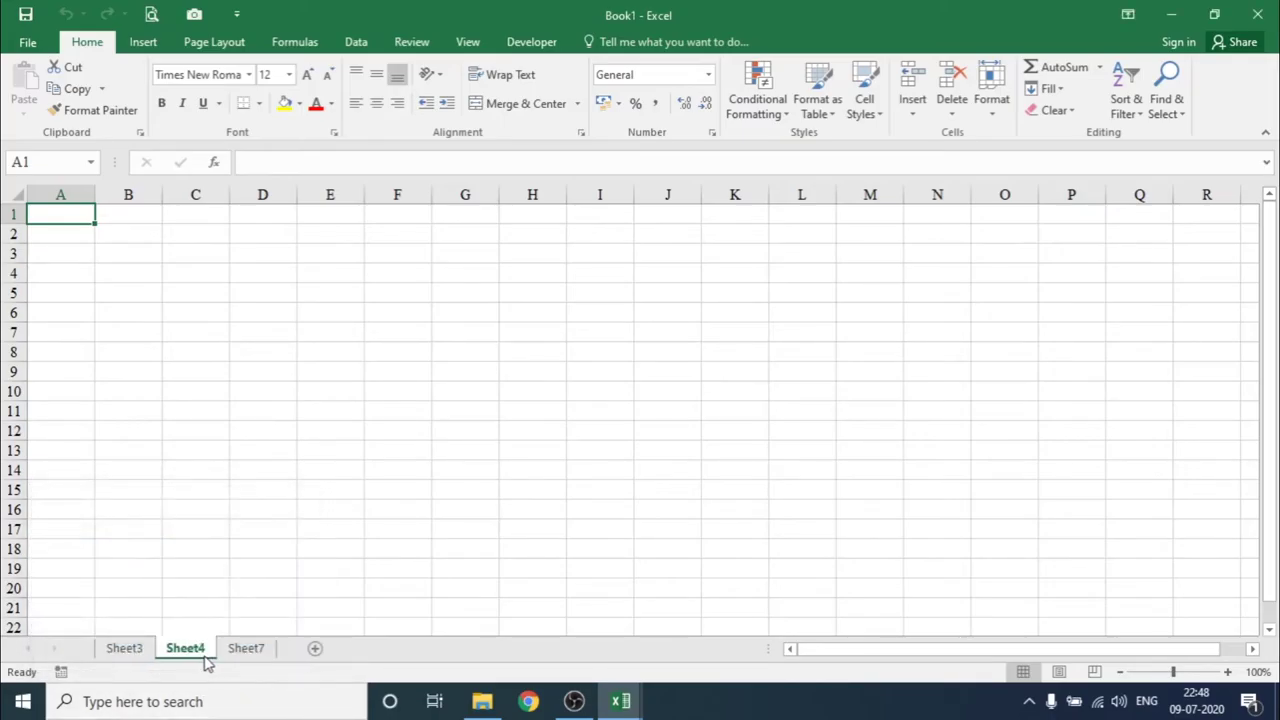
right_click(186, 650)
click(250, 614)
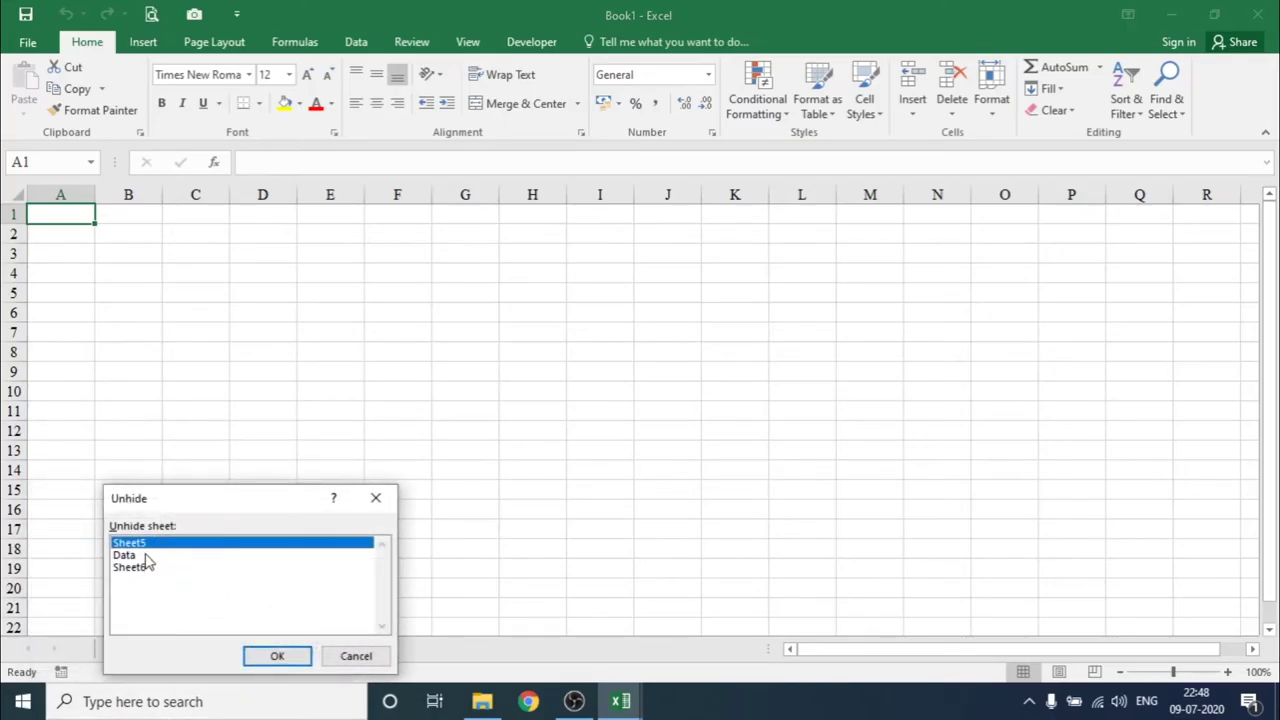
click(262, 655)
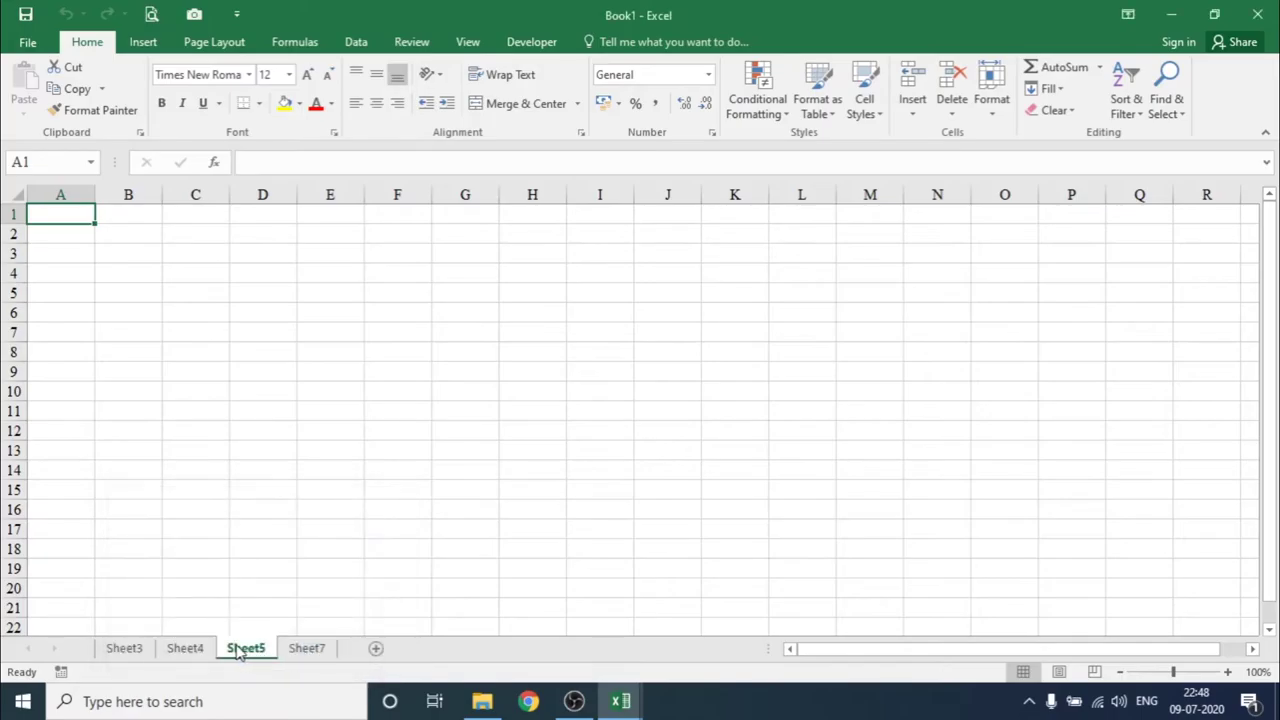
Unhide Sheet6 and the Data sheet.
right_click(240, 650)
click(270, 610)
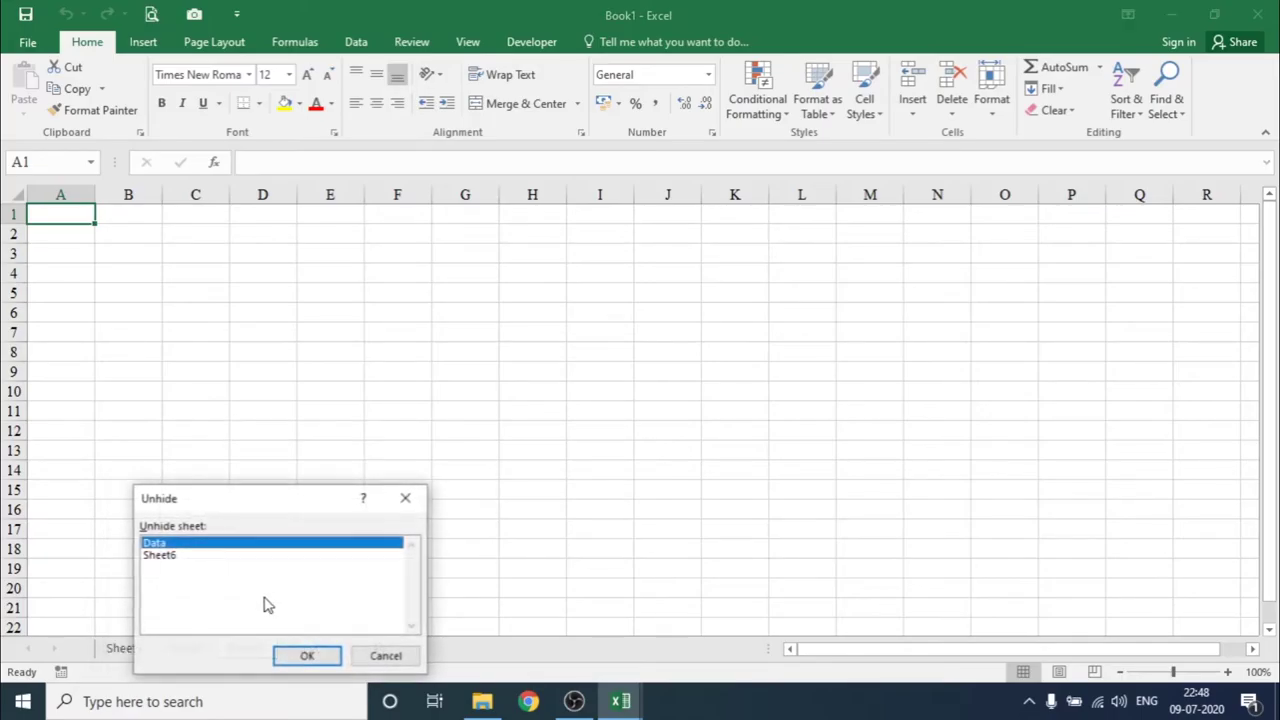
click(165, 556)
click(287, 662)
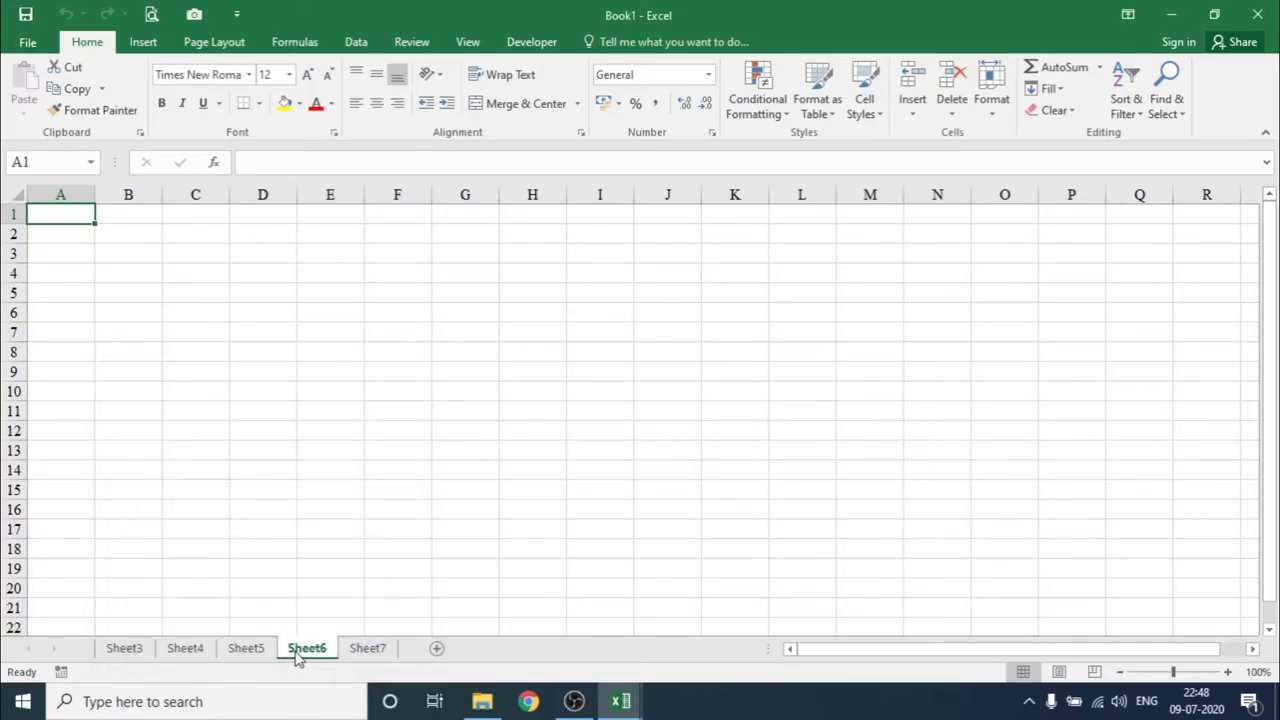
right_click(296, 652)
click(325, 612)
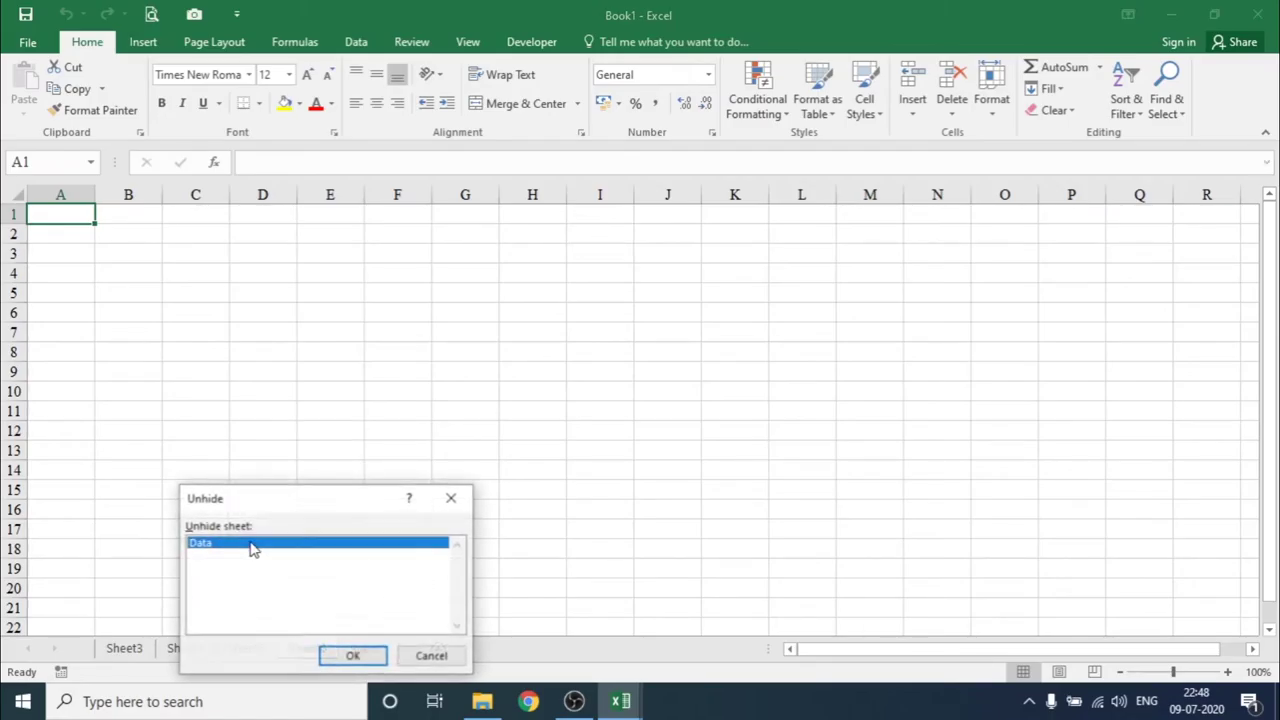
click(355, 653)
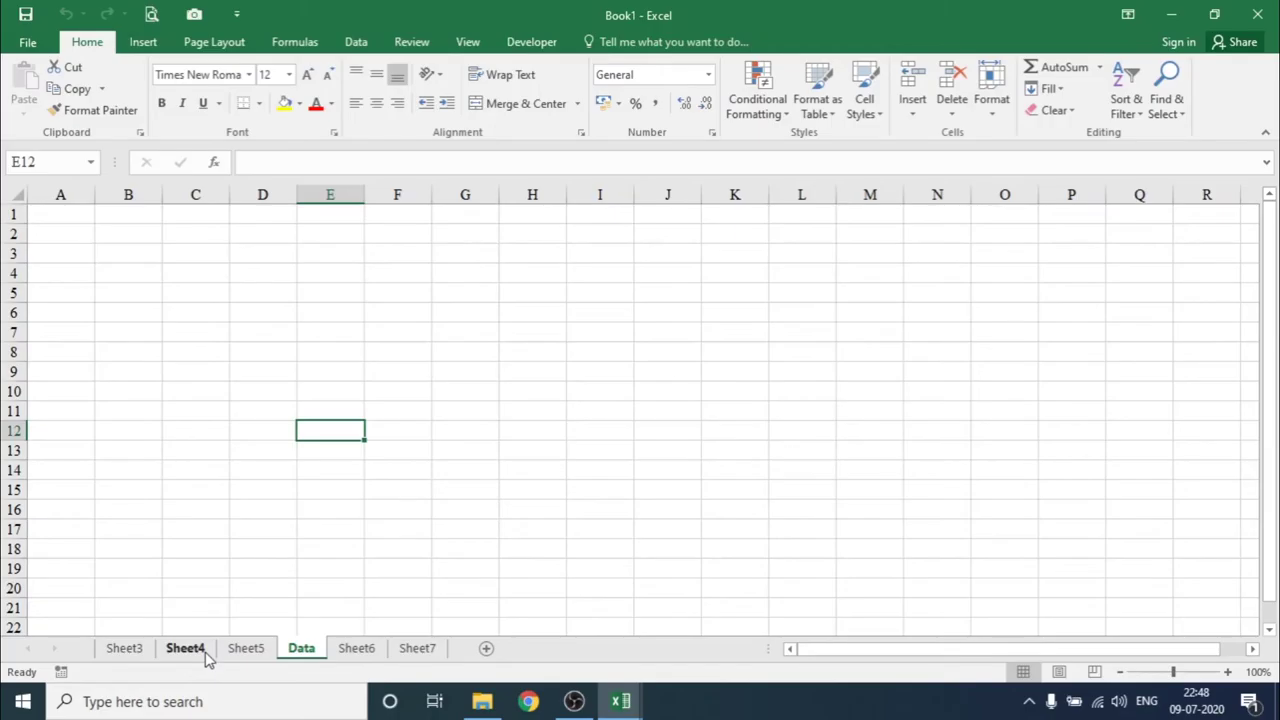
Give the Data tab a yellow Tab Color, then view it from Sheet6 and Sheet7.
right_click(311, 662)
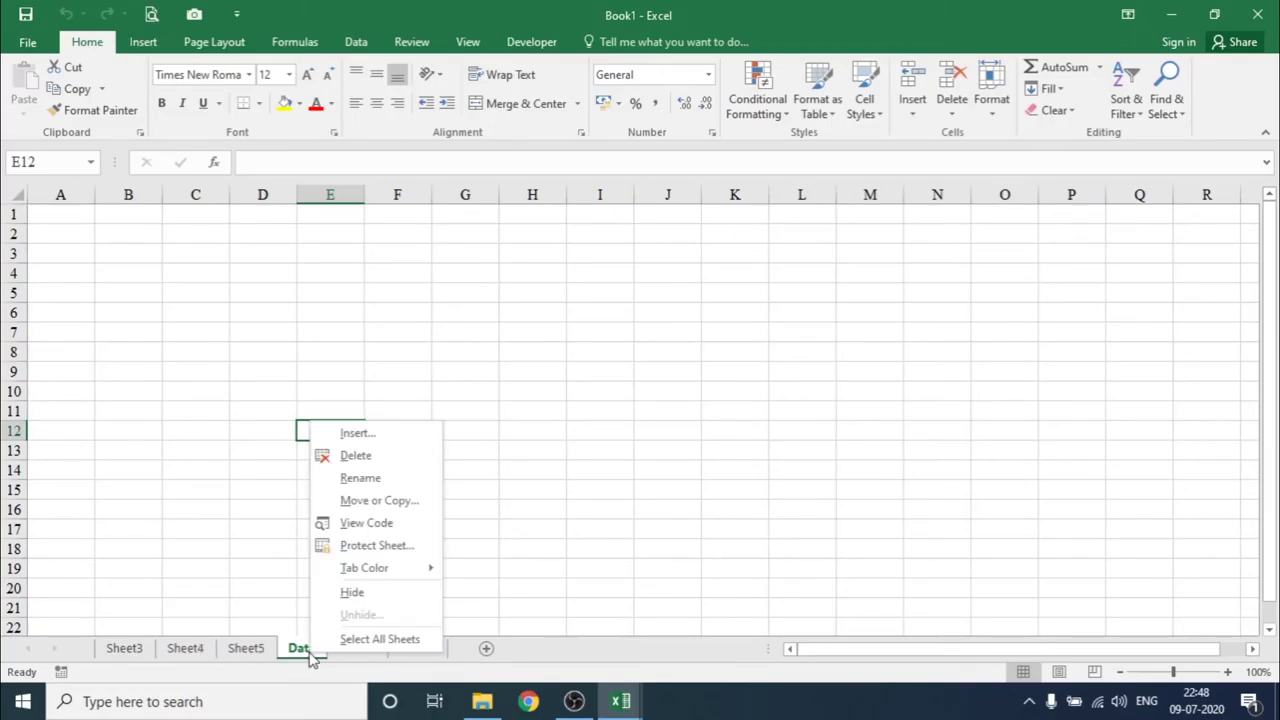
mouse_move(371, 576)
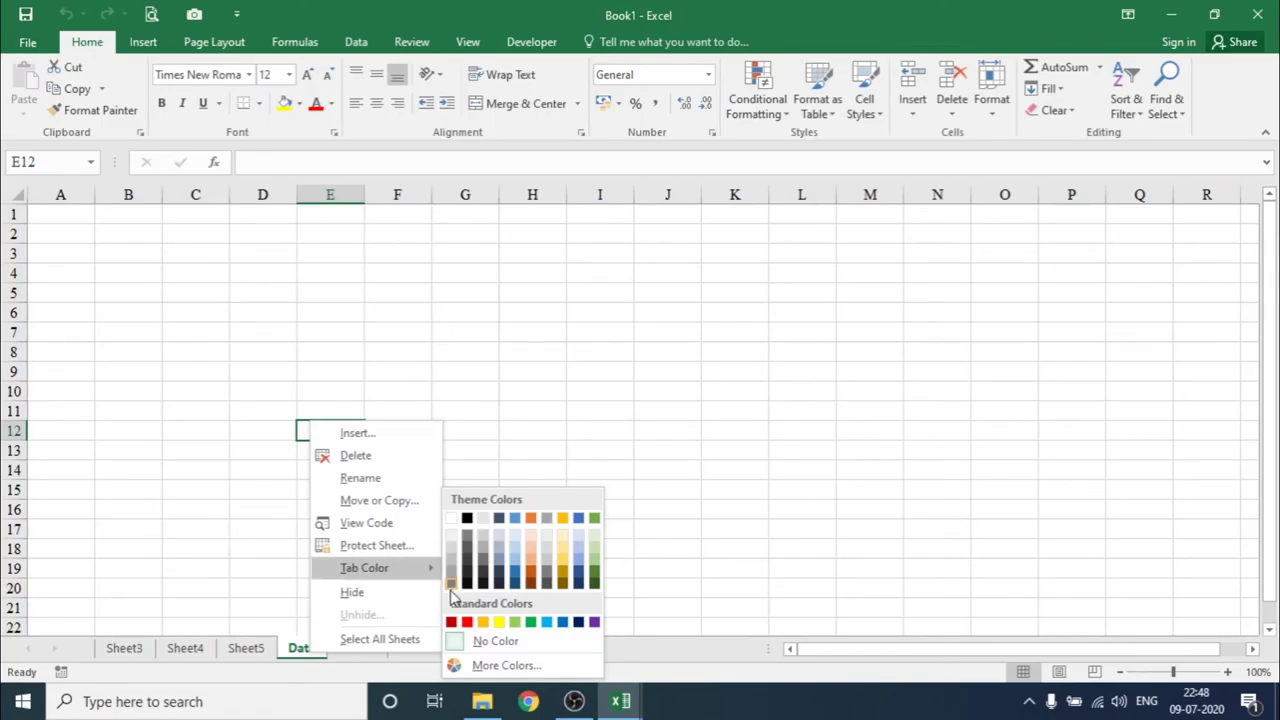
click(481, 622)
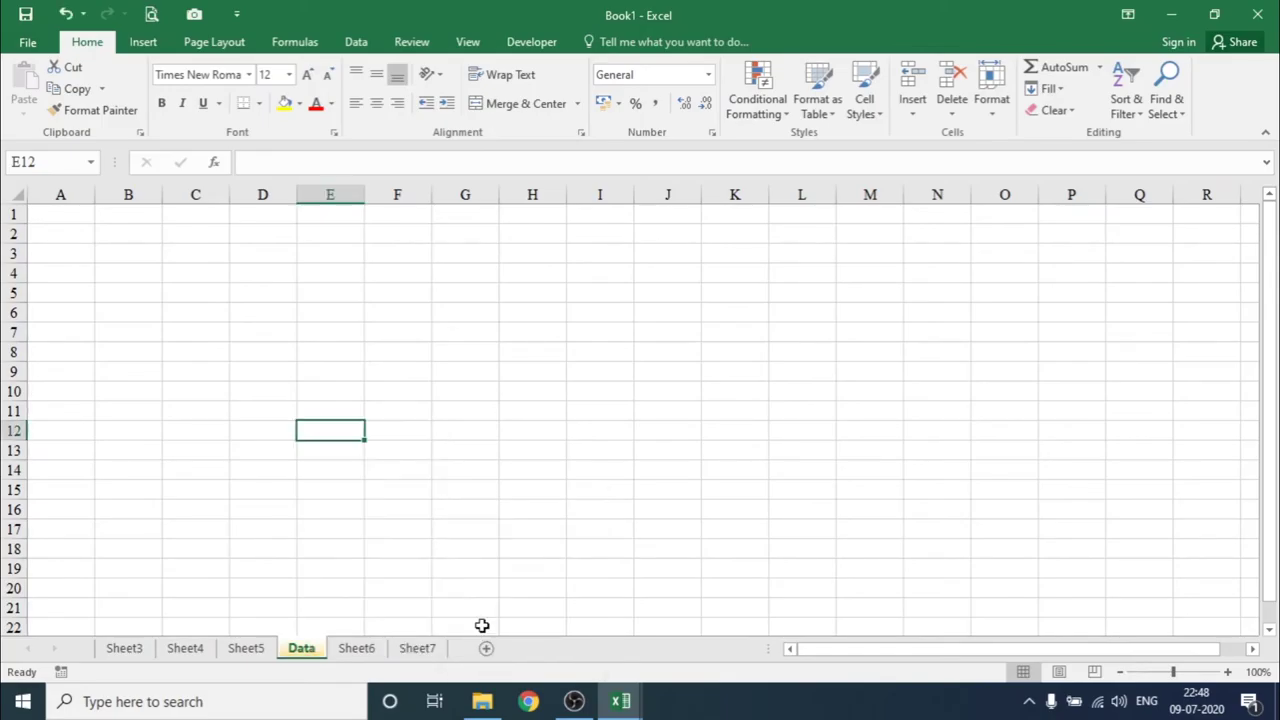
click(367, 652)
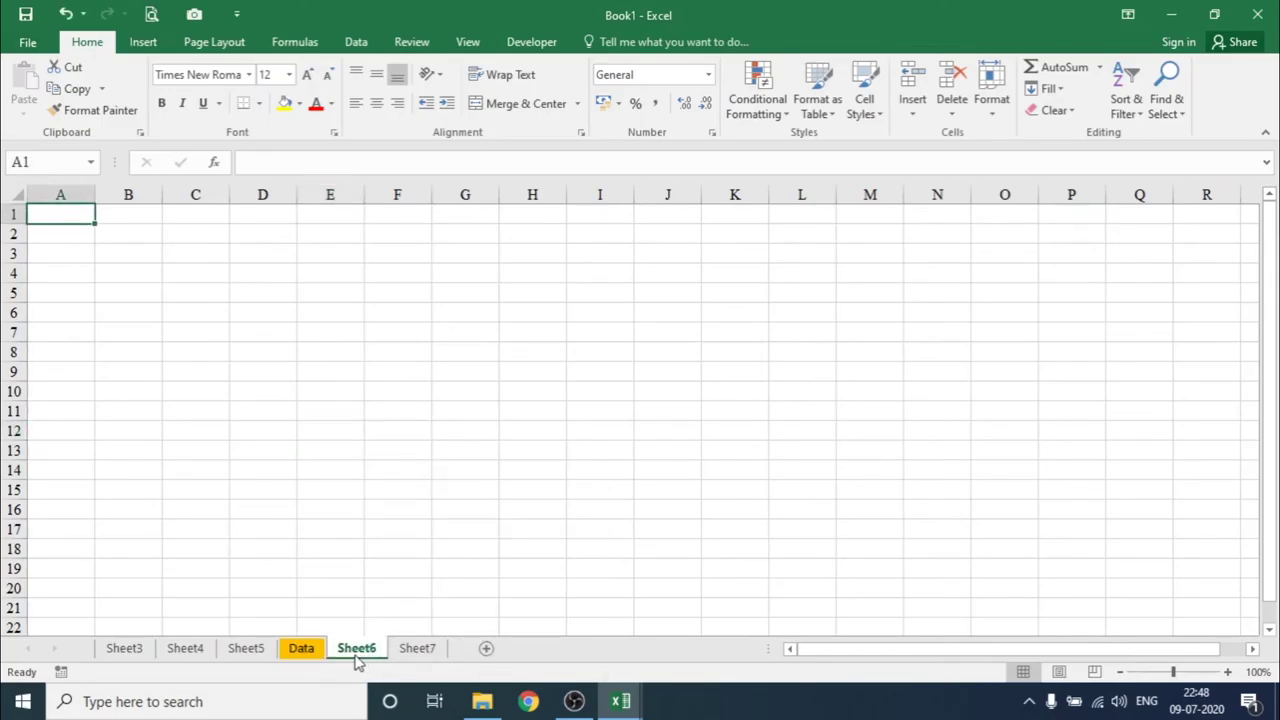
click(412, 650)
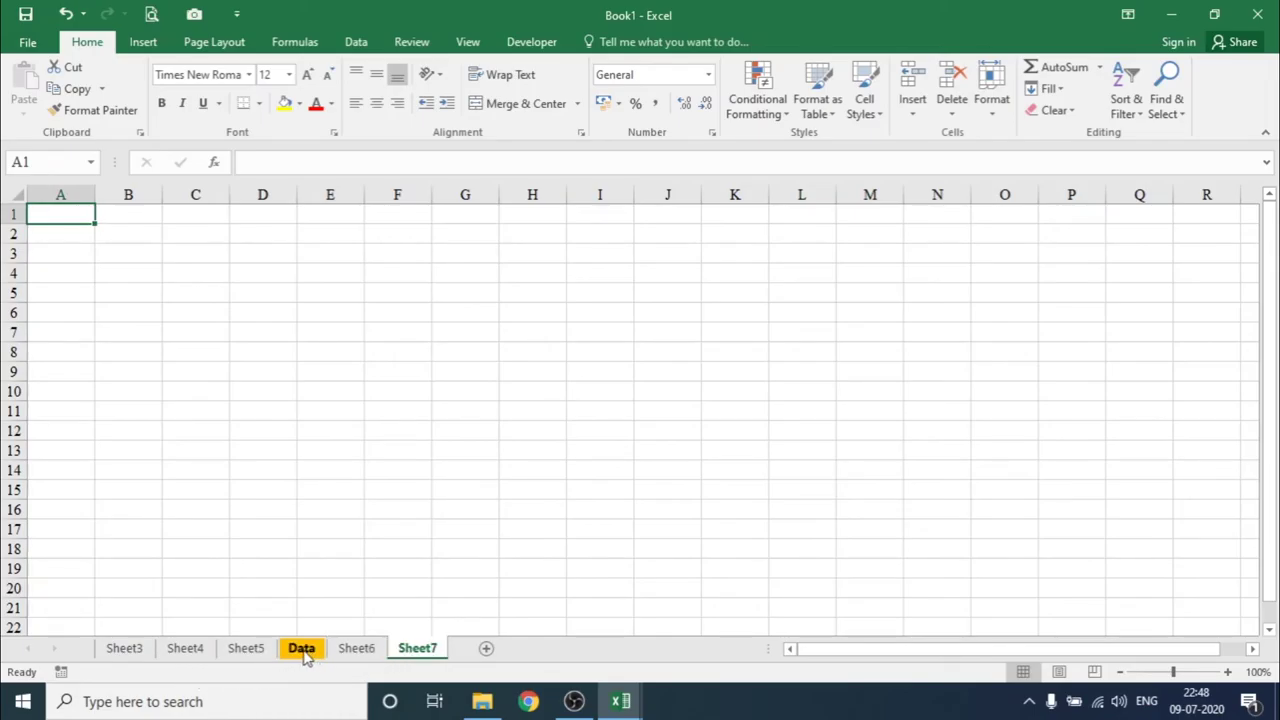